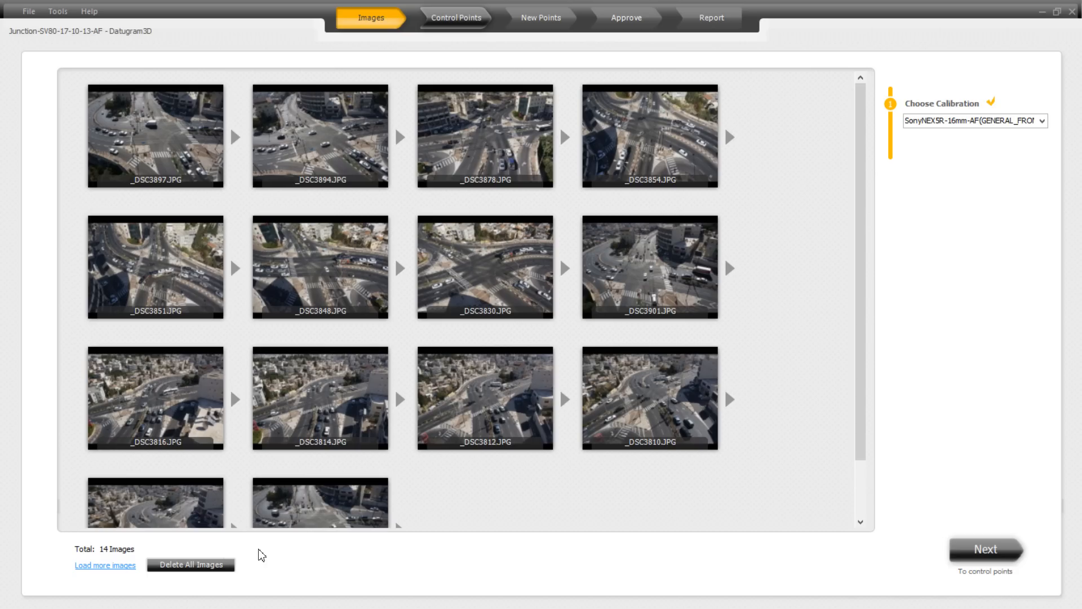
left_click(121, 565)
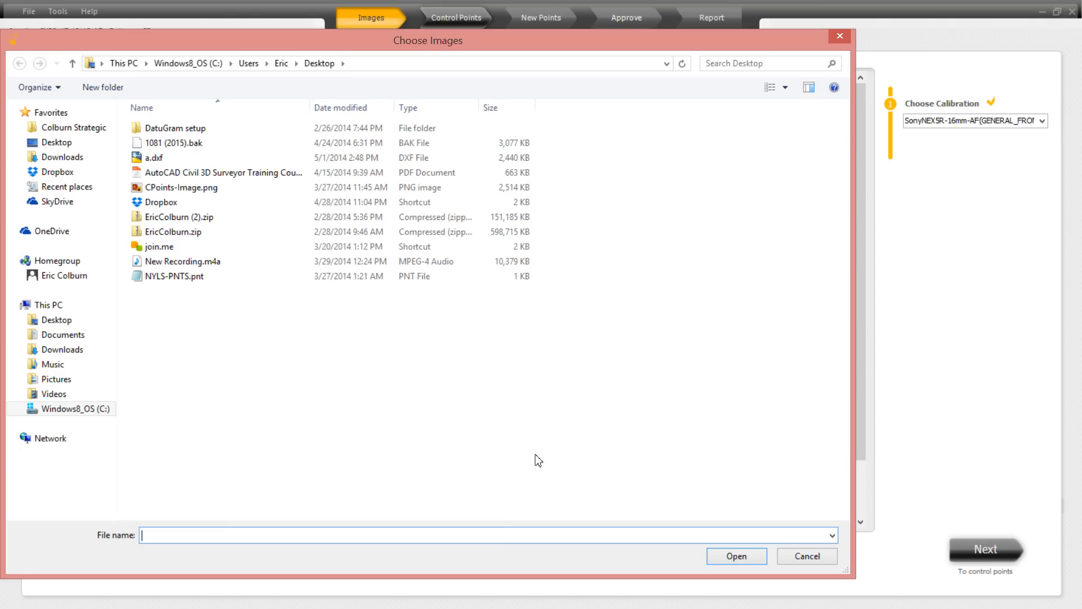
left_click(836, 45)
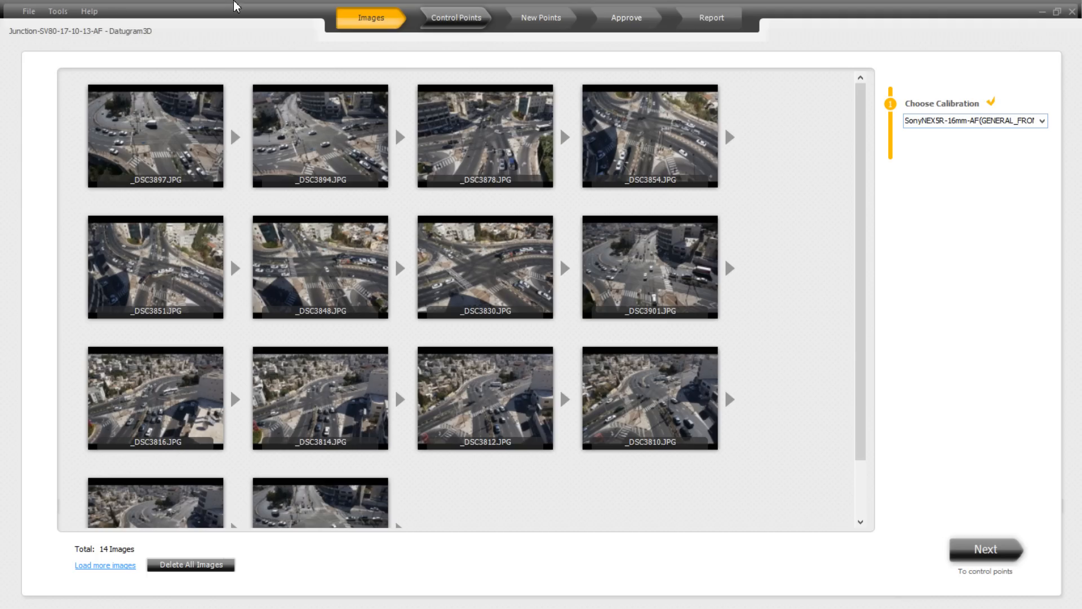
left_click(58, 11)
left_click(133, 61)
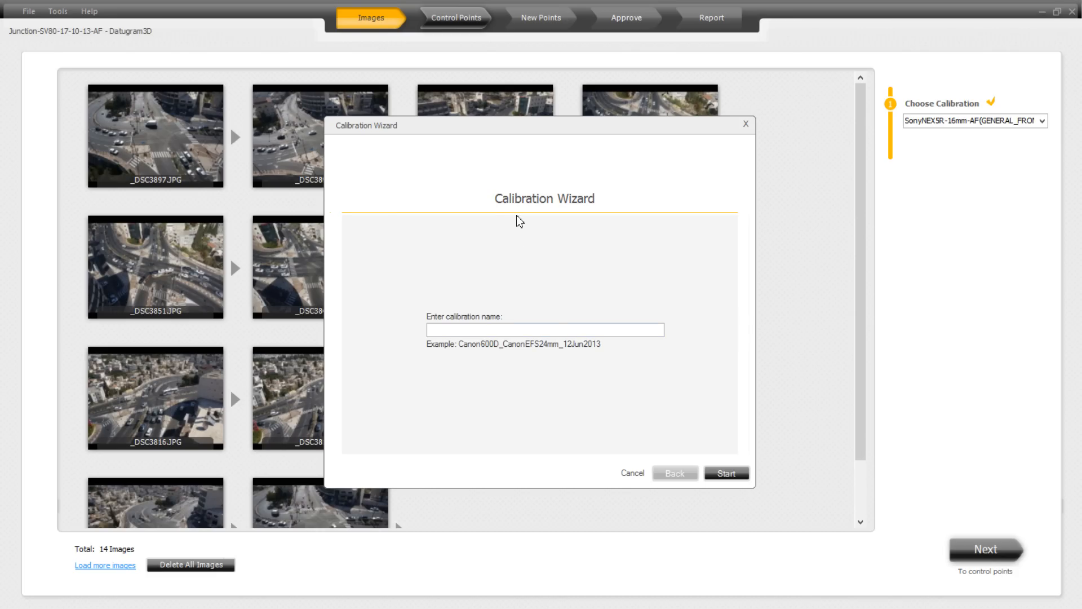
left_click(746, 124)
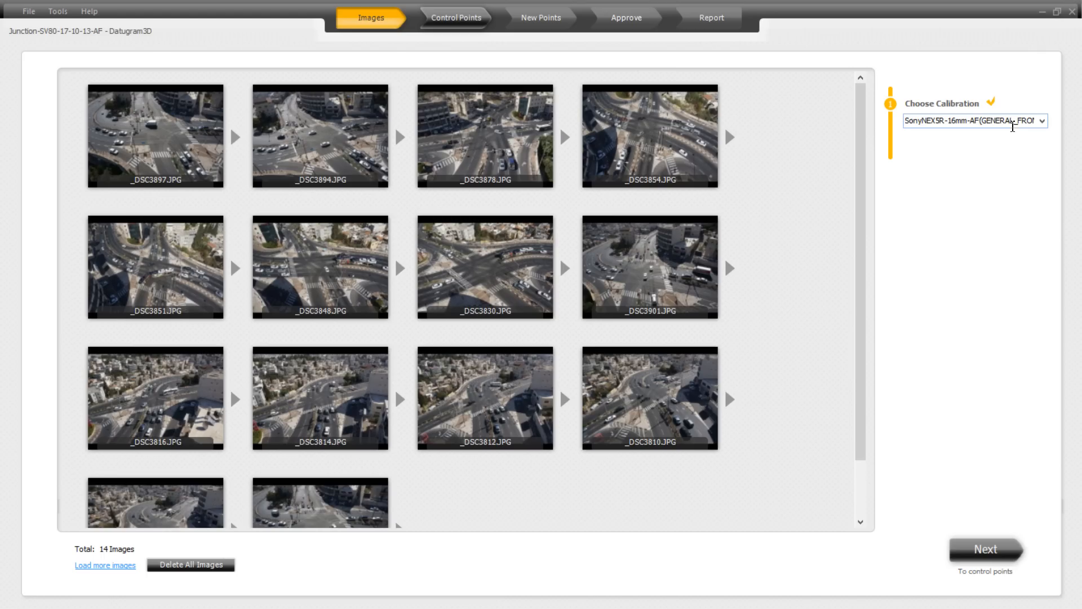
Proceed to the control points stage and show the point names on image _DSC3897.JPG
left_click(984, 551)
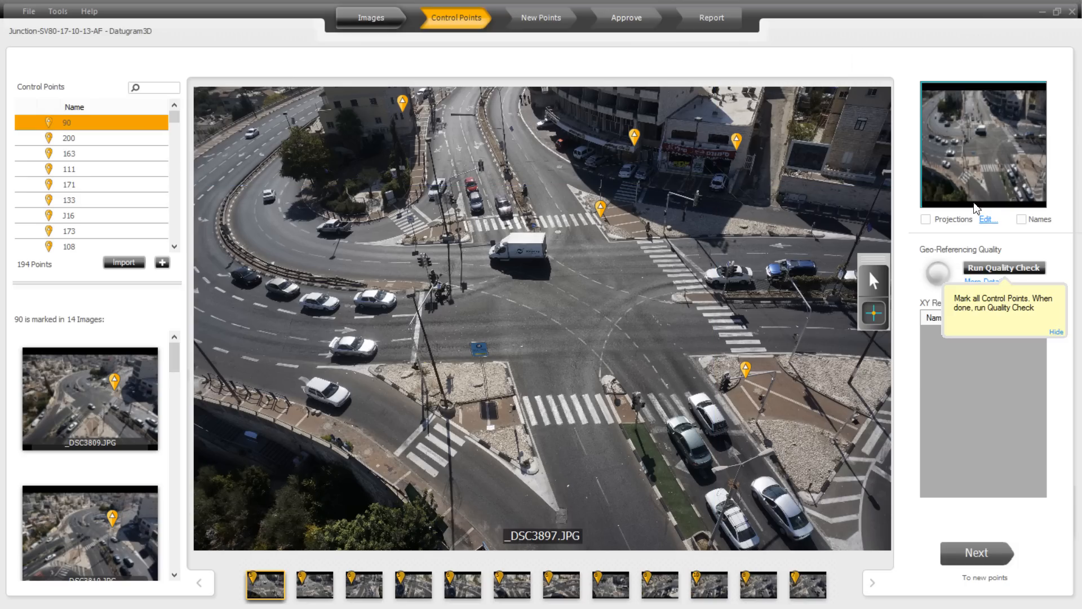
left_click(1023, 219)
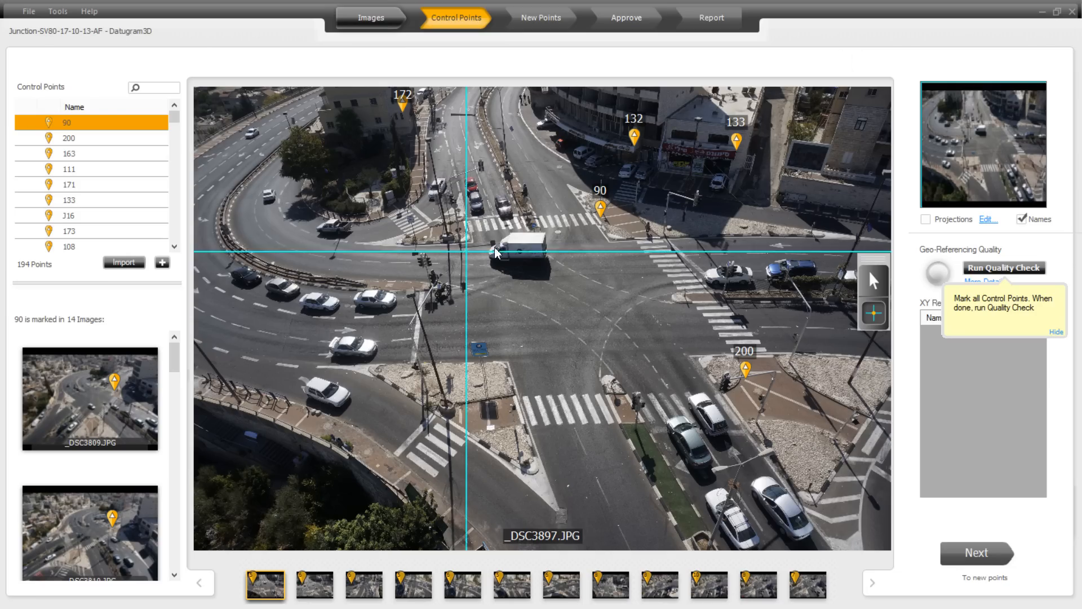
scroll(614, 250, "up", 3)
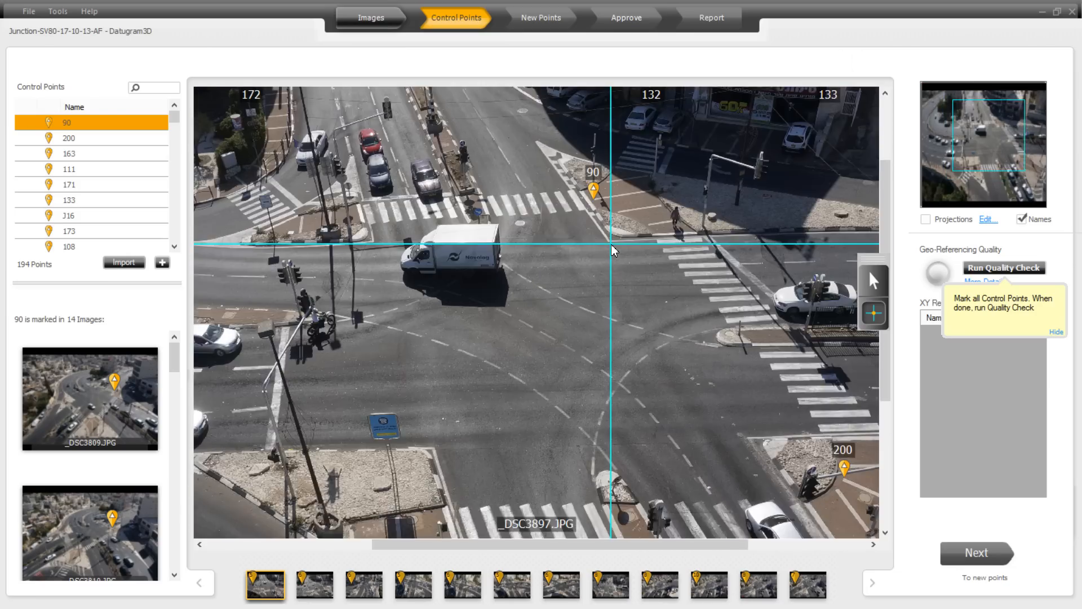
scroll(613, 250, "up", 4)
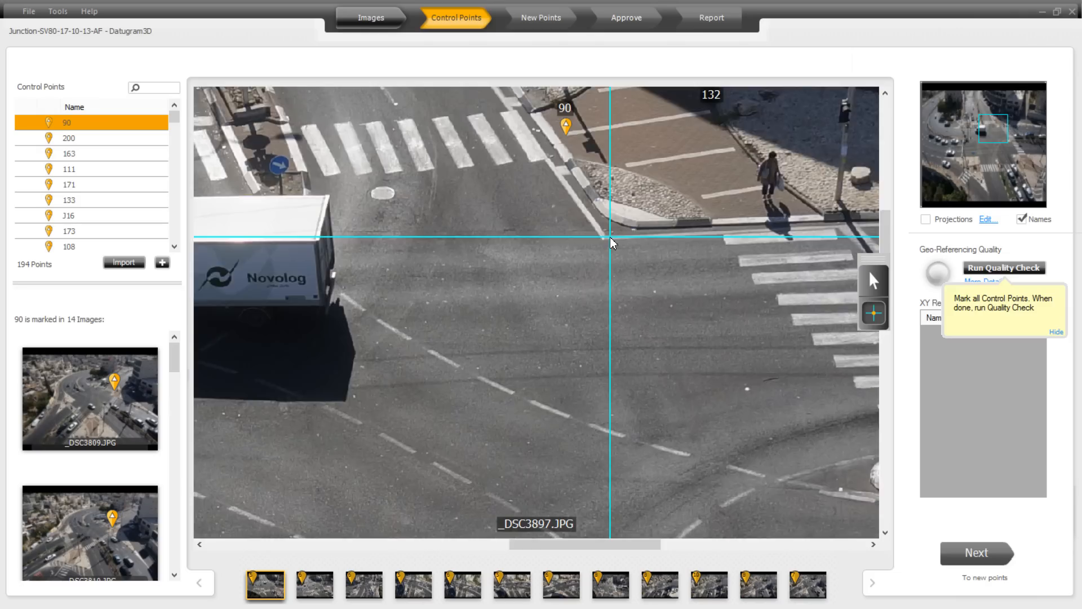
scroll(612, 241, "up", 1)
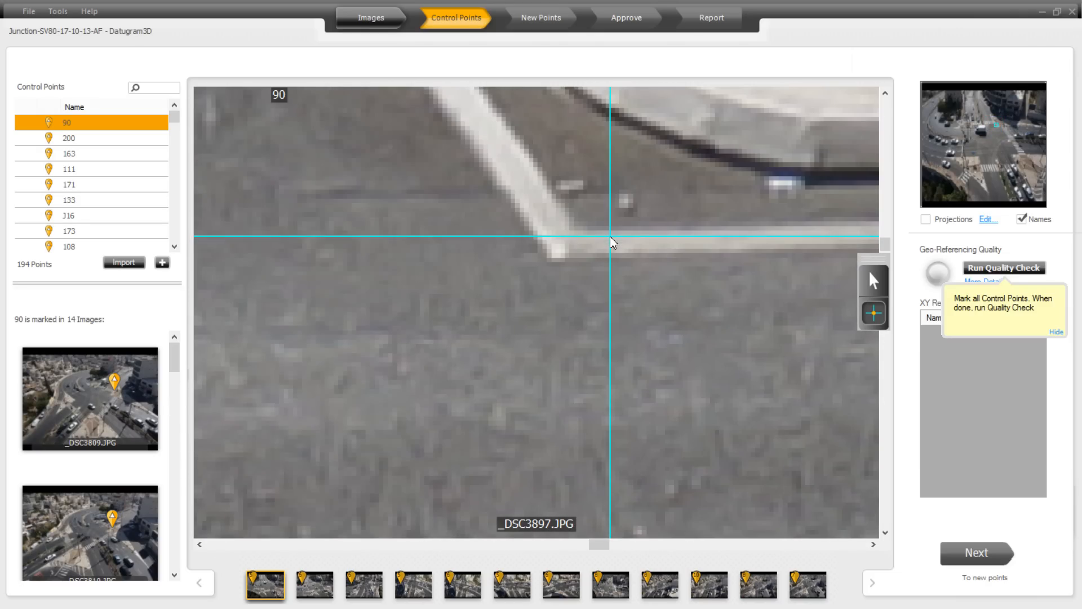
left_click(560, 259)
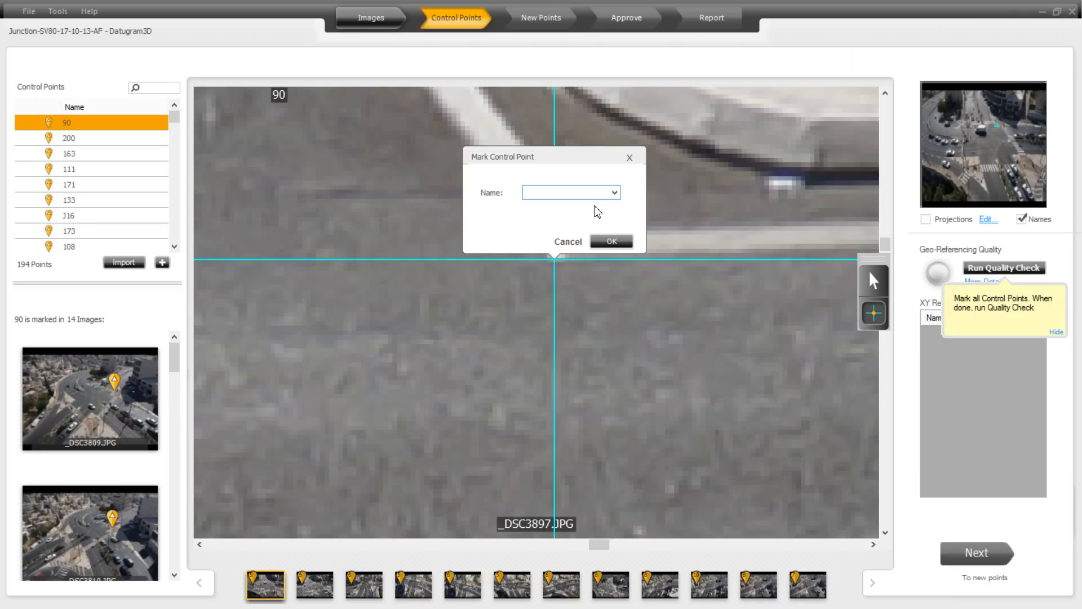
left_click(615, 193)
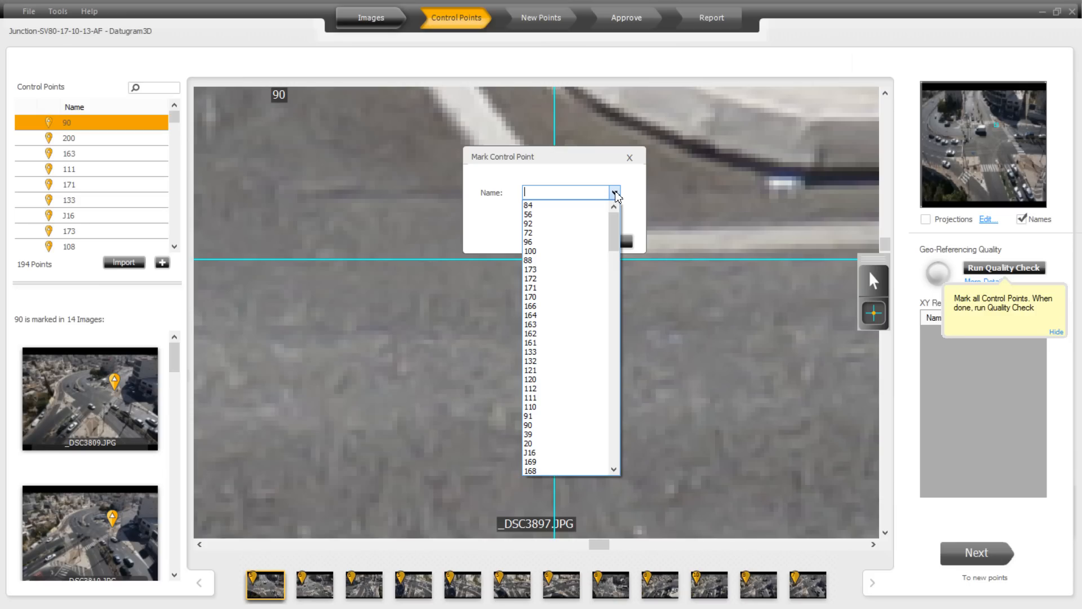
left_click(634, 158)
left_click(633, 158)
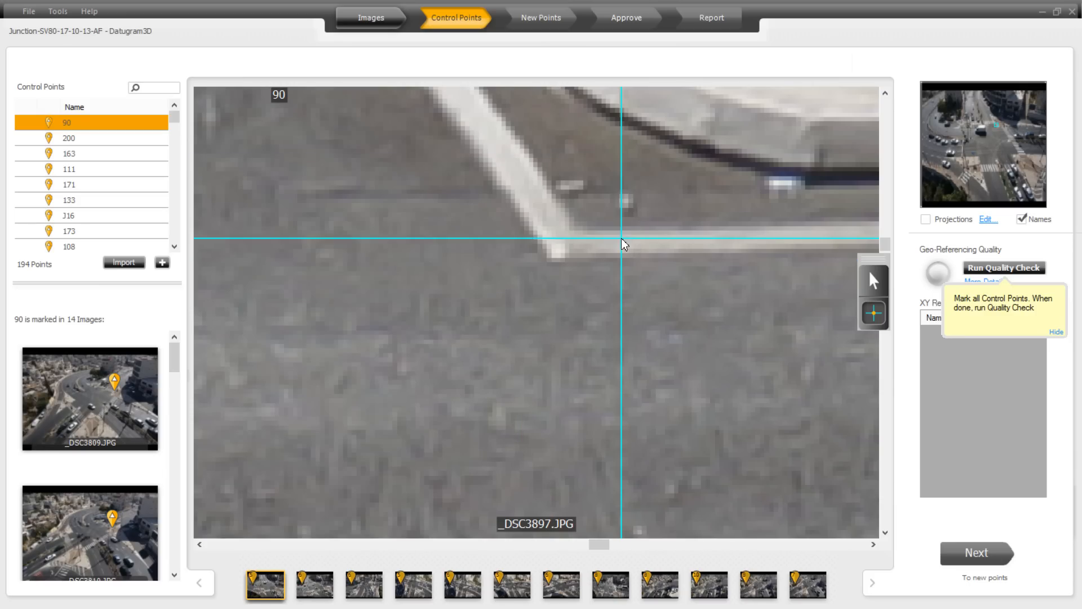
scroll(559, 308, "down", 3)
scroll(568, 321, "down", 5)
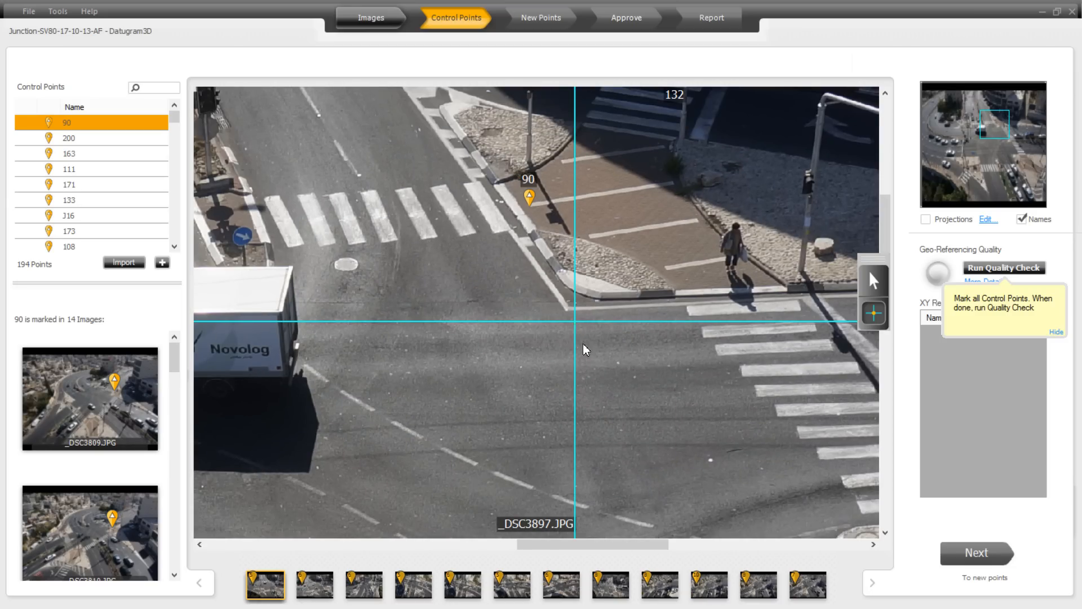
scroll(598, 378, "down", 3)
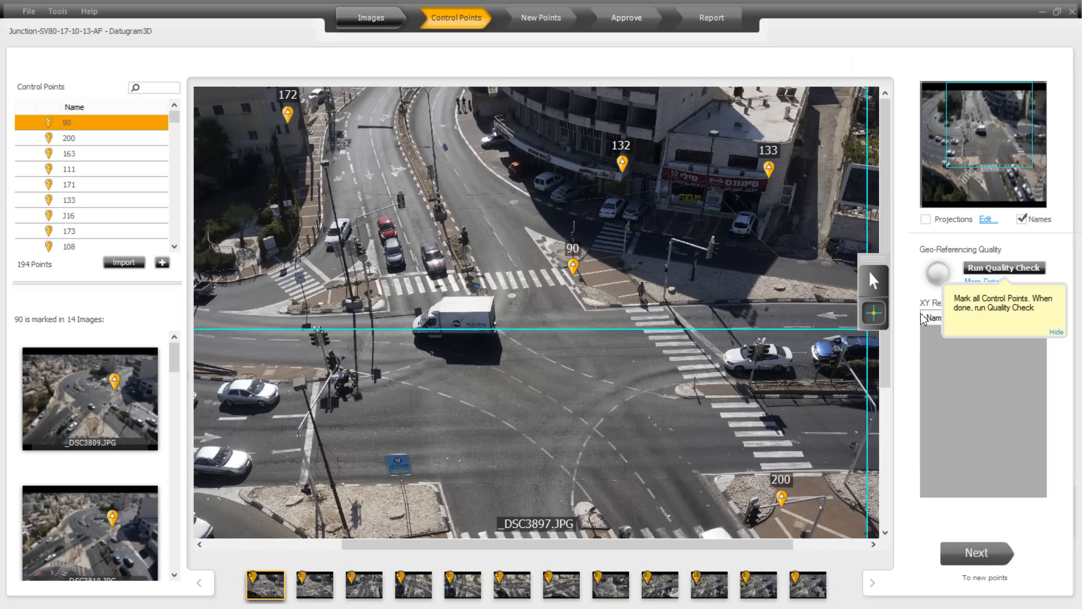
Run the geo-referencing quality check on the marked control points
left_click(986, 274)
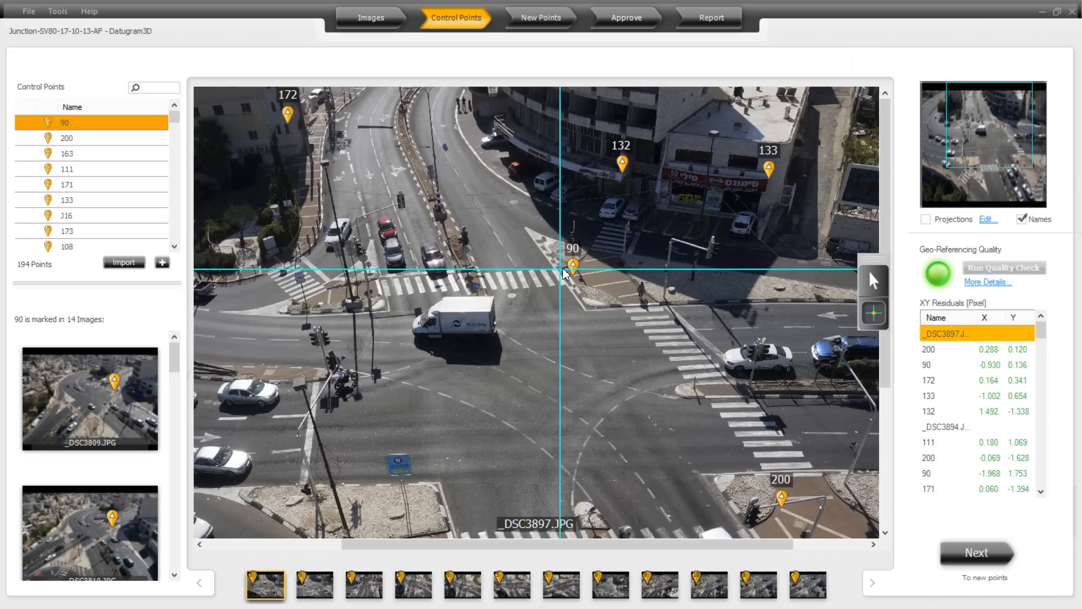
Examine up close how control point 90 is placed on the pavement stripe in image _DSC3897.JPG
scroll(572, 266, "up", 2)
scroll(572, 266, "up", 4)
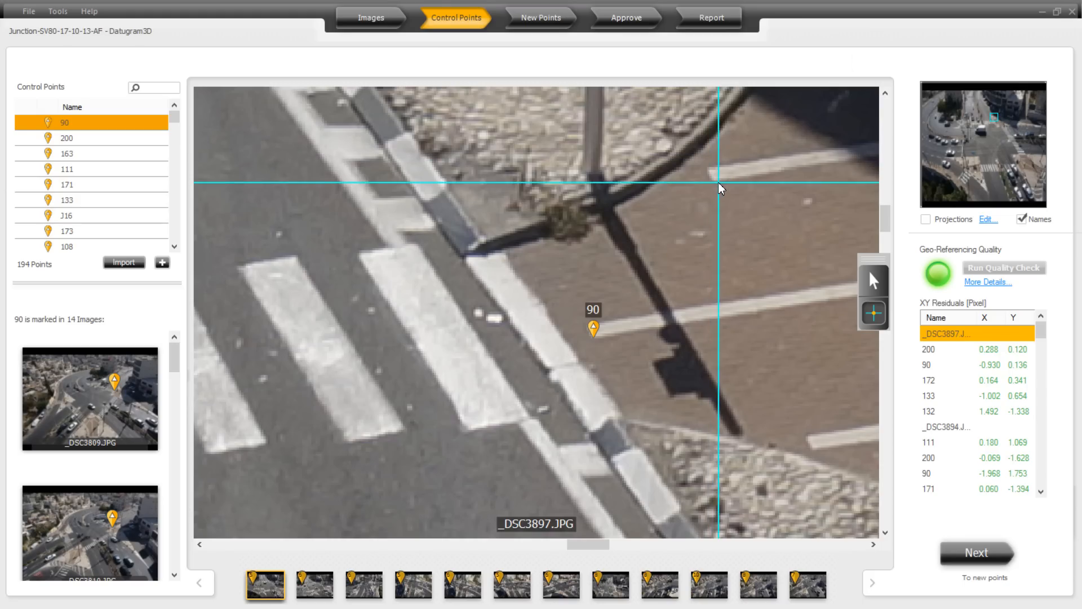
scroll(720, 184, "down", 1)
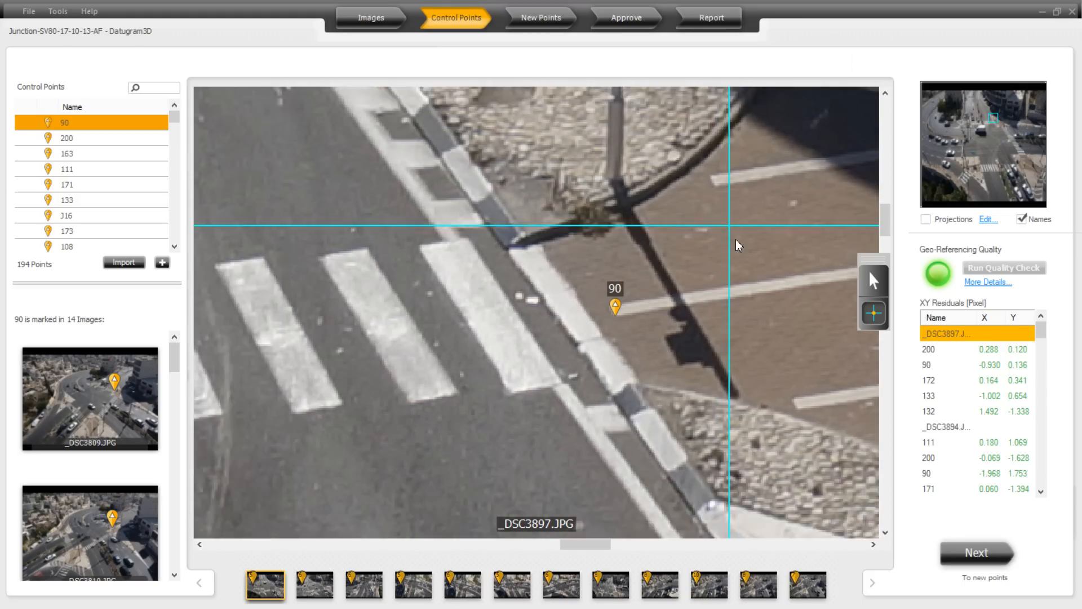
scroll(736, 244, "down", 6)
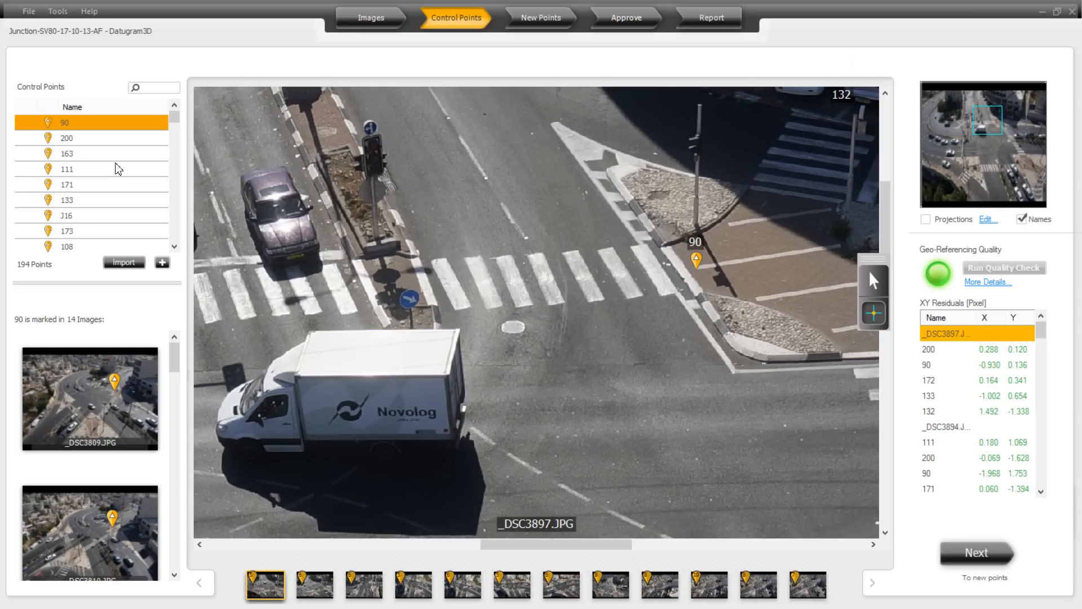
scroll(536, 299, "down", 4)
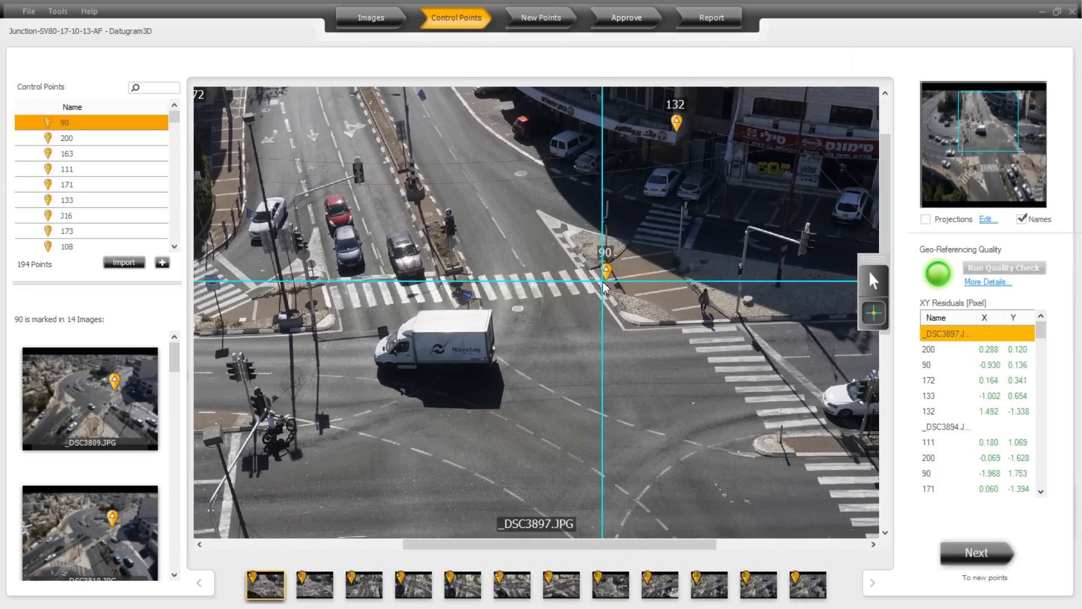
scroll(607, 279, "up", 1)
scroll(606, 280, "up", 4)
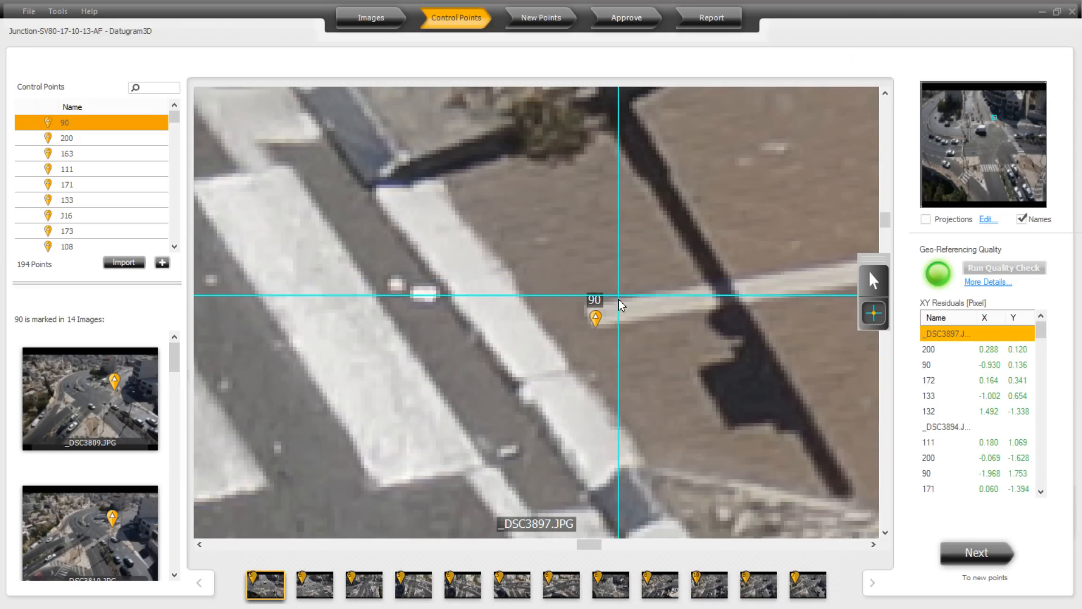
scroll(598, 332, "up", 1)
scroll(599, 334, "up", 1)
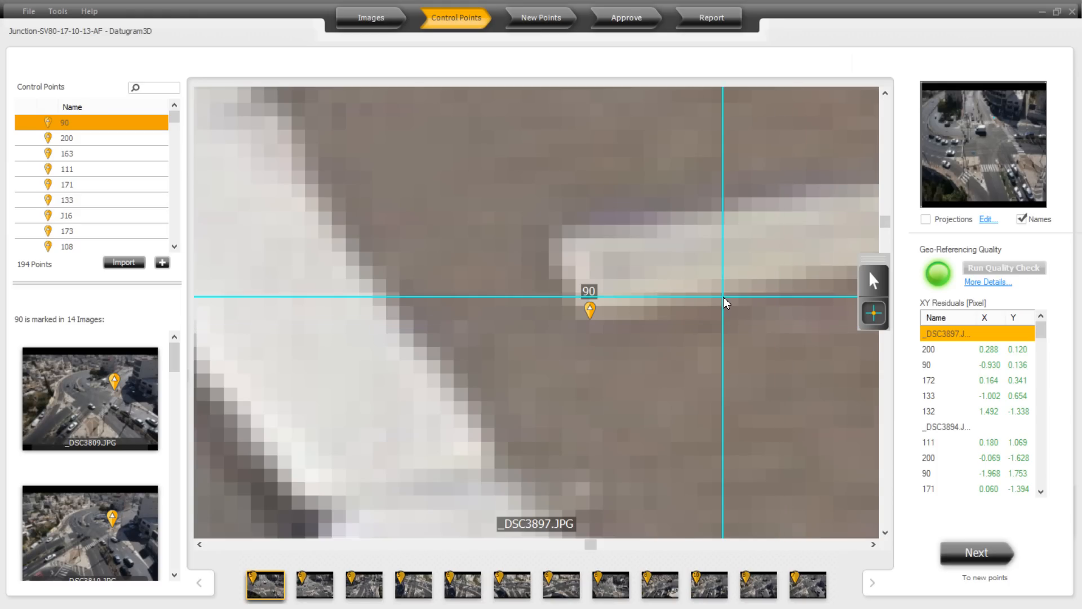
scroll(687, 294, "down", 5)
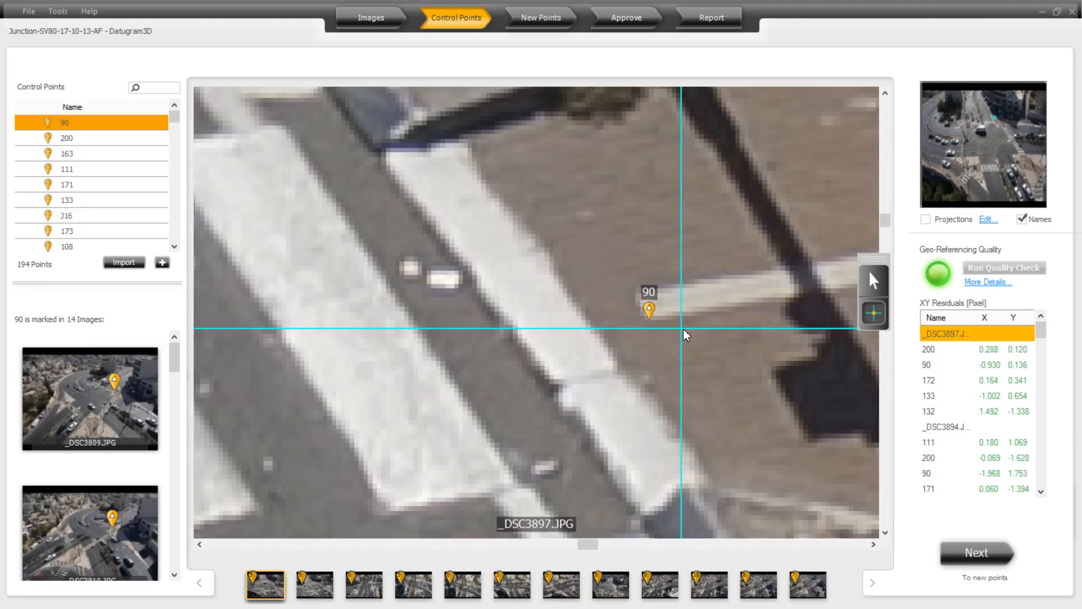
scroll(694, 363, "down", 4)
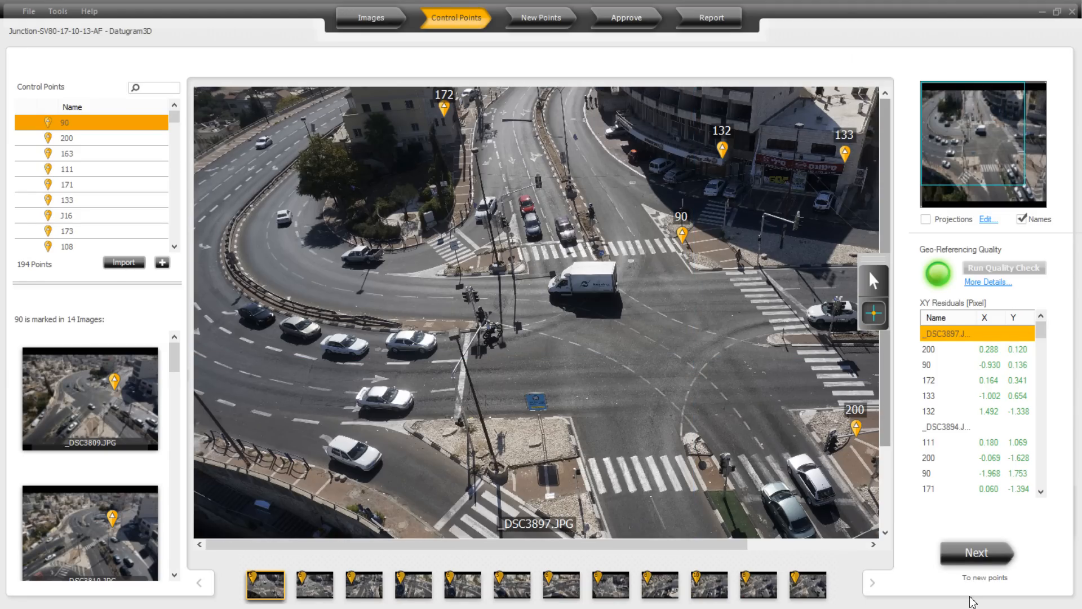
Proceed to the new points stage and make WhiteColor the active layer
left_click(979, 555)
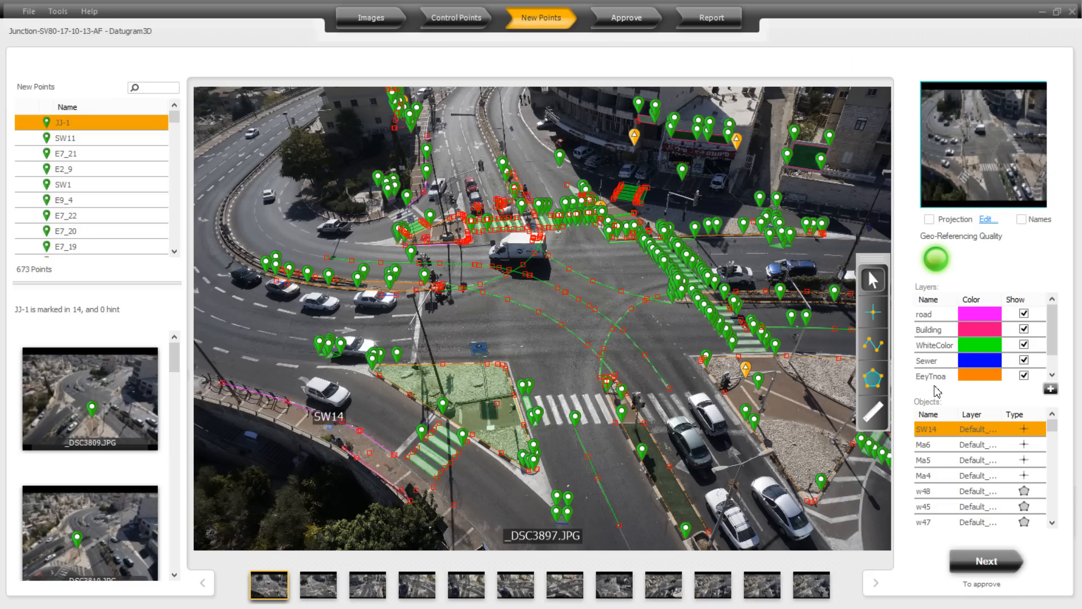
left_click(968, 347)
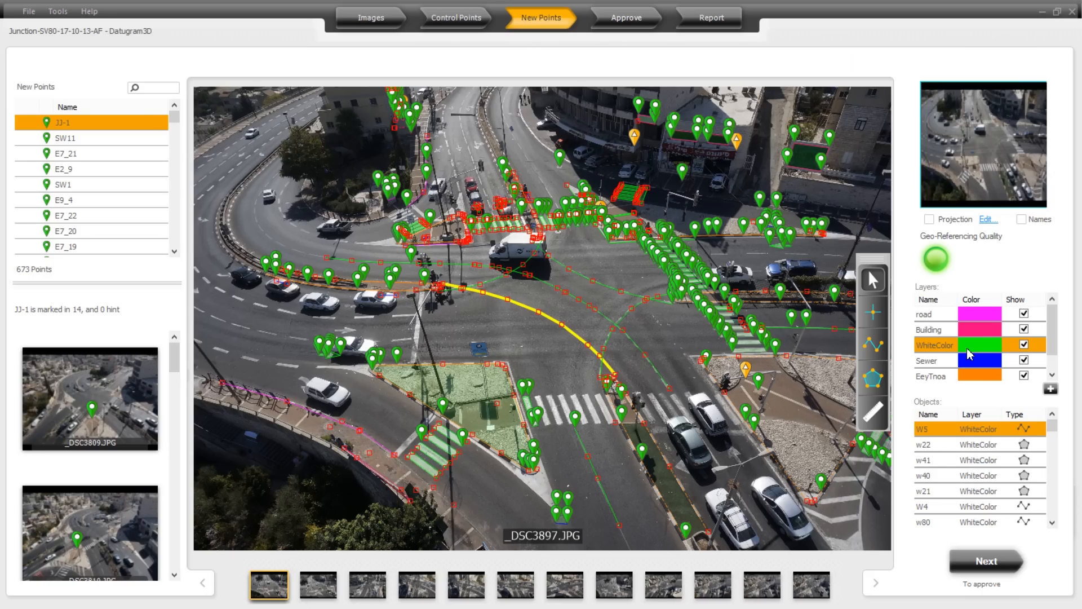
left_click(1050, 390)
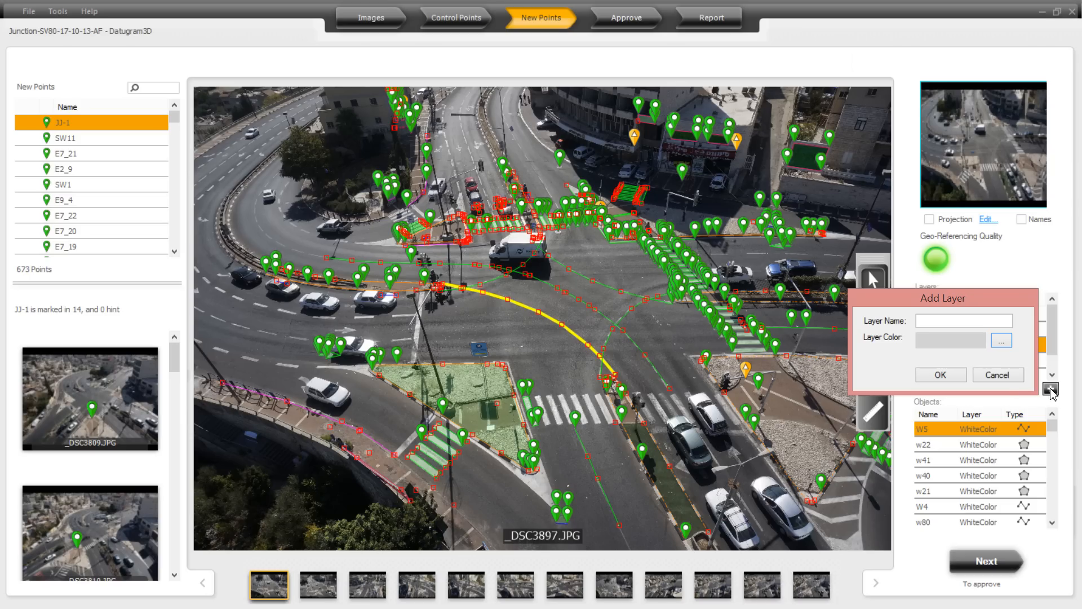
left_click(1010, 375)
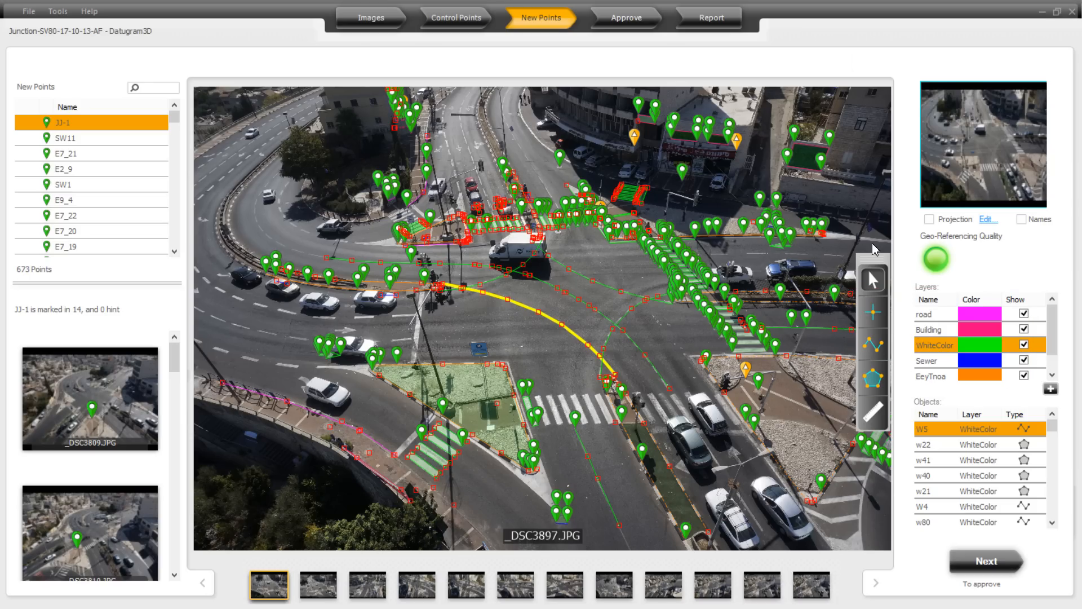
Start a new polygon named www1 at the lower-left corner of the second crosswalk stripe beside the traffic island
mouse_move(874, 258)
left_mouse_down()
mouse_move(820, 237)
mouse_move(836, 172)
mouse_move(884, 235)
mouse_move(847, 235)
mouse_move(876, 244)
left_mouse_up()
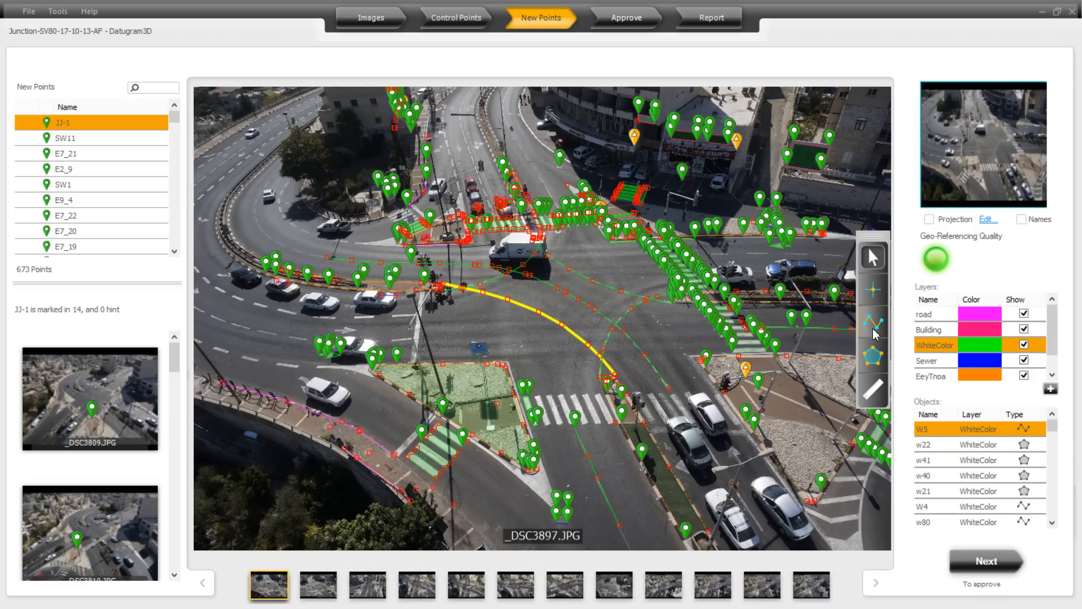
left_click(875, 360)
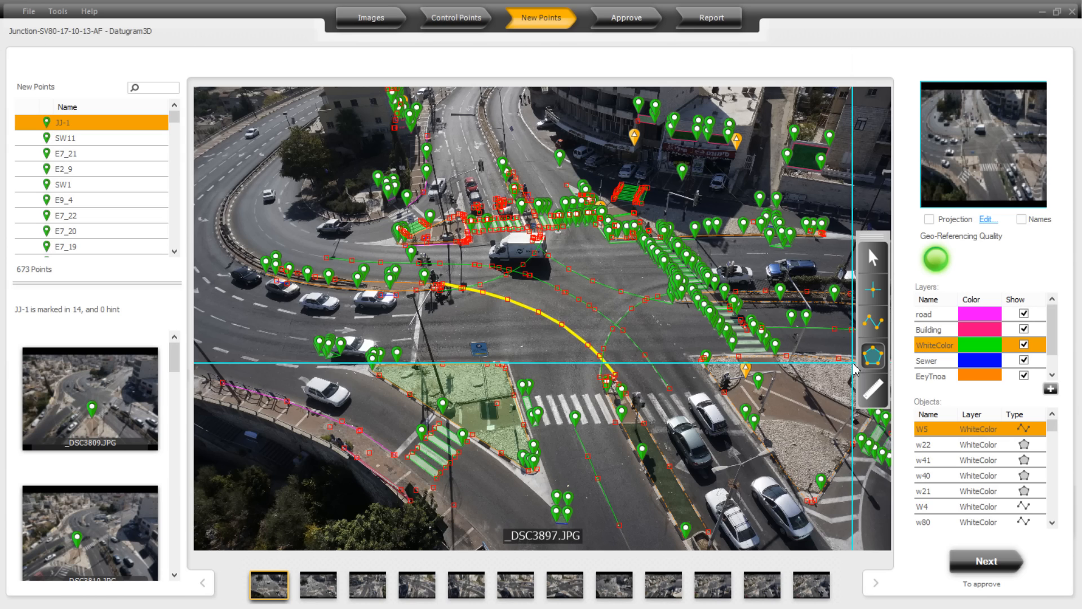
scroll(548, 431, "up", 3)
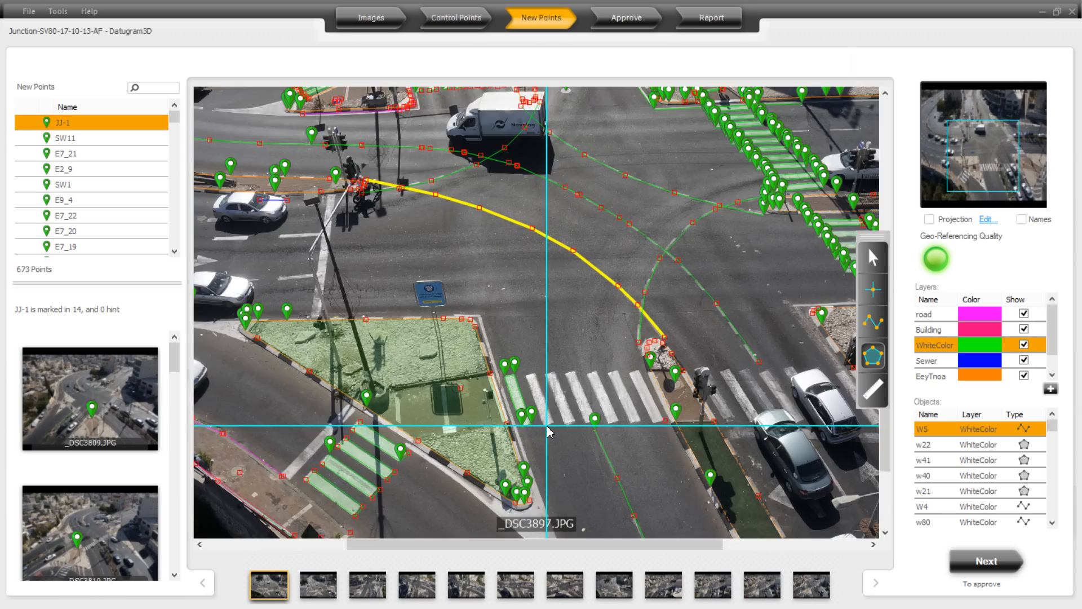
scroll(548, 431, "up", 8)
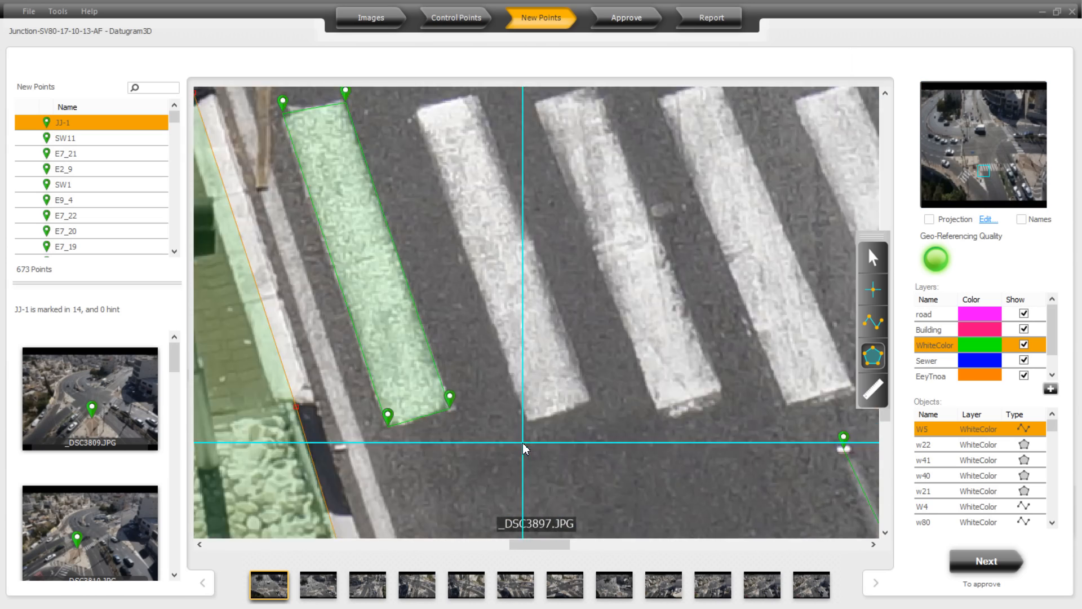
scroll(524, 448, "up", 5)
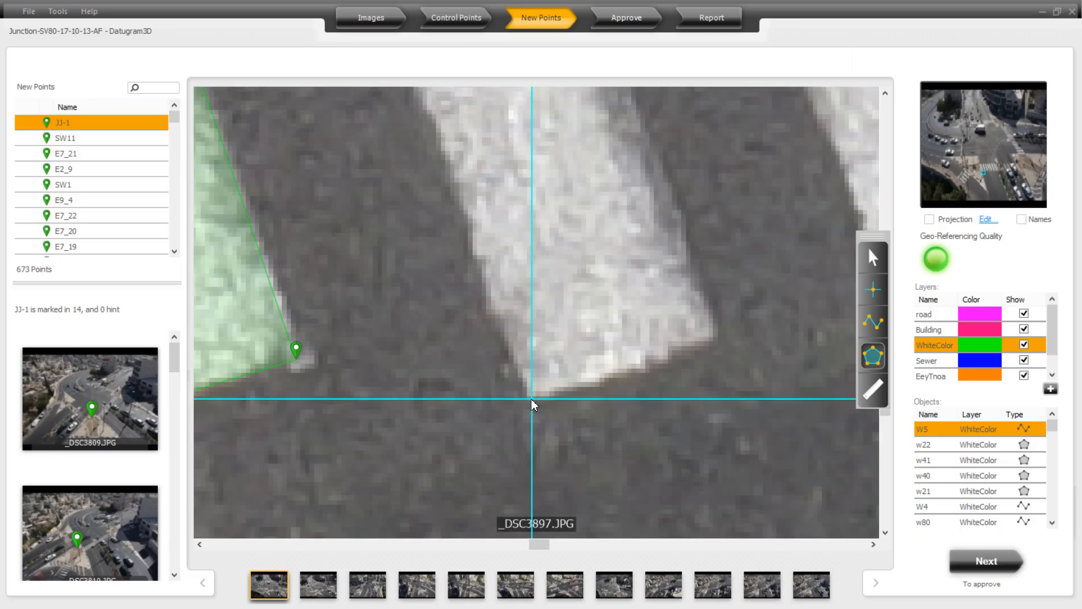
double_click(531, 398)
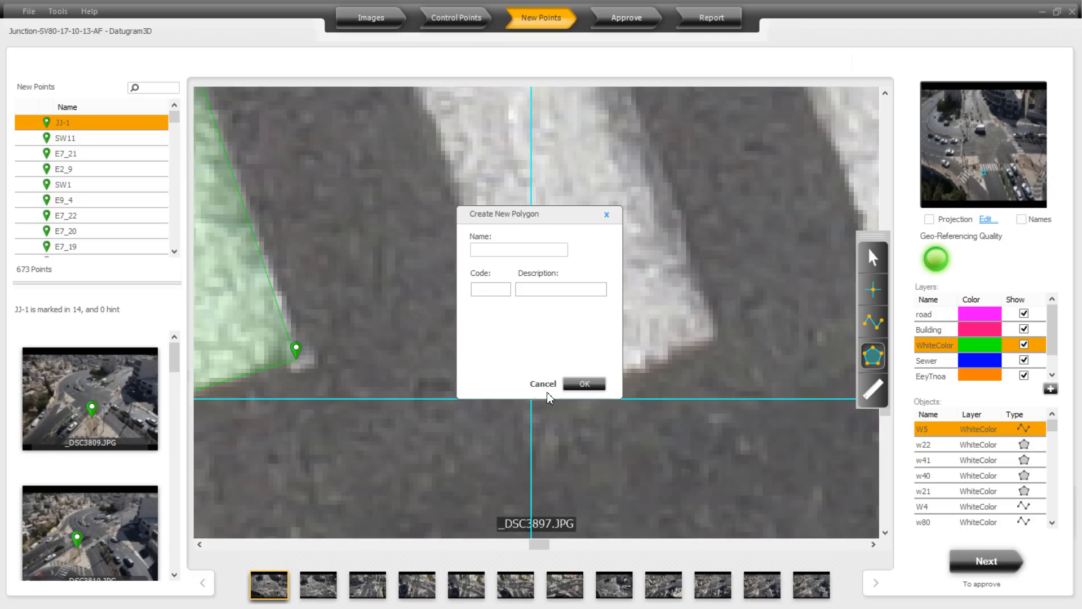
type("www1")
left_click(586, 386)
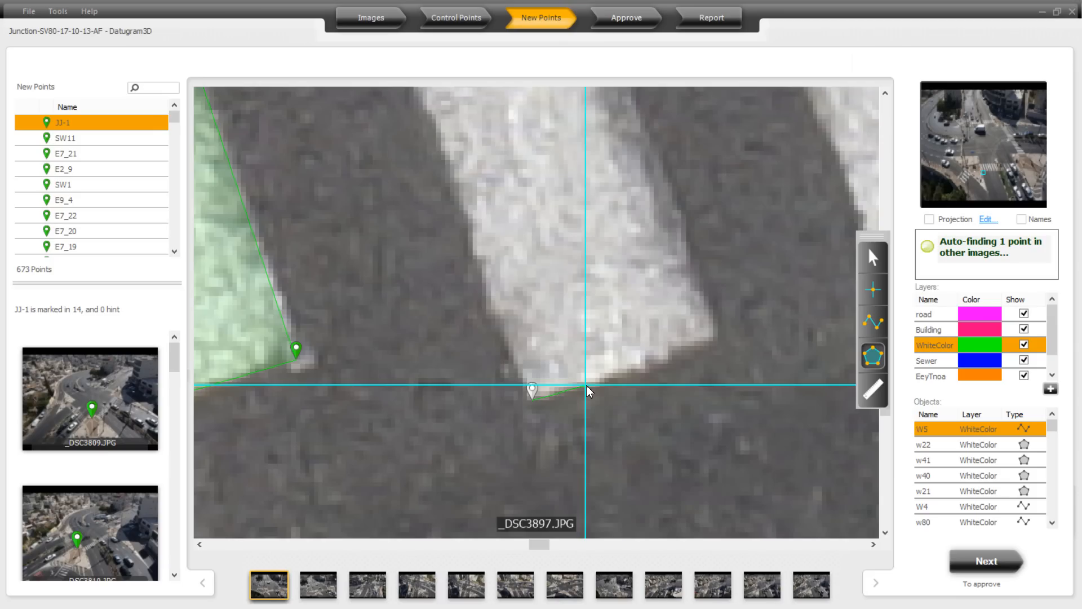
Mark the remaining three corners of the second crosswalk stripe and close polygon www1 at its upper-left corner
double_click(718, 338)
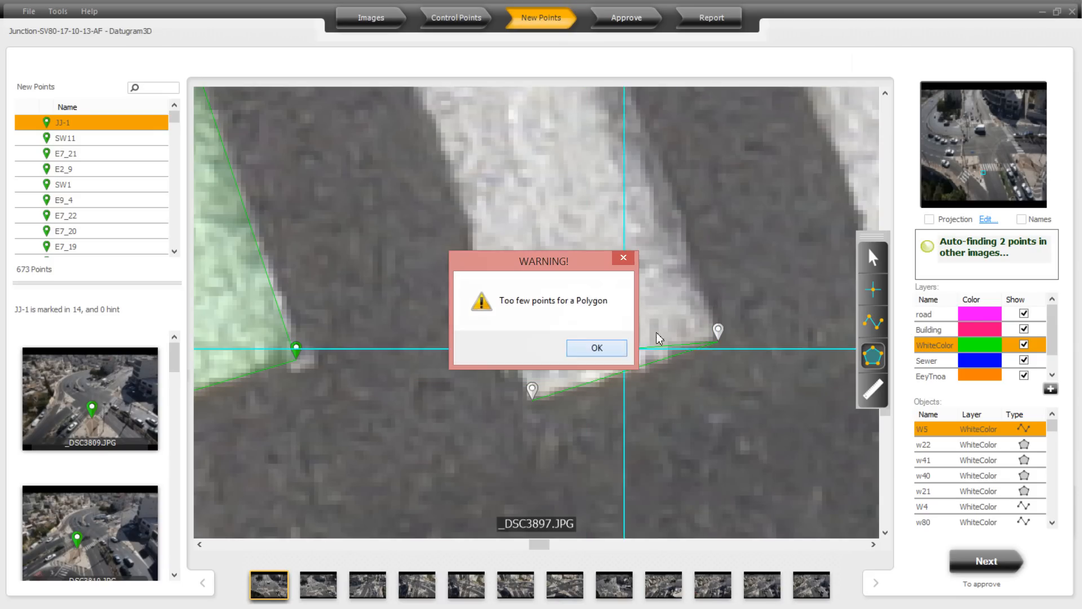
key("Return")
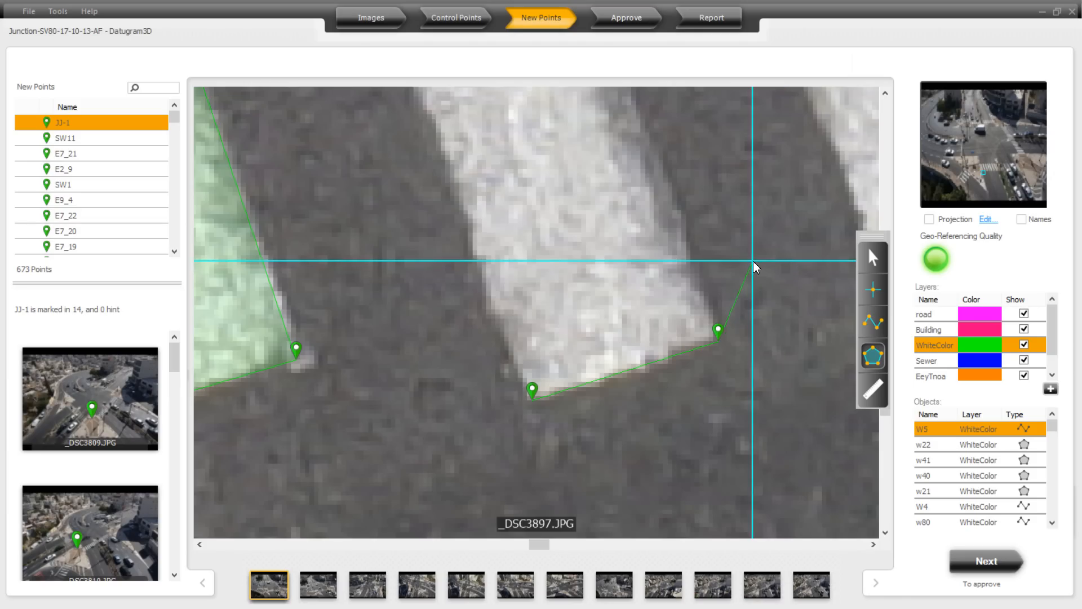
scroll(749, 360, "down", 4)
scroll(749, 360, "down", 2)
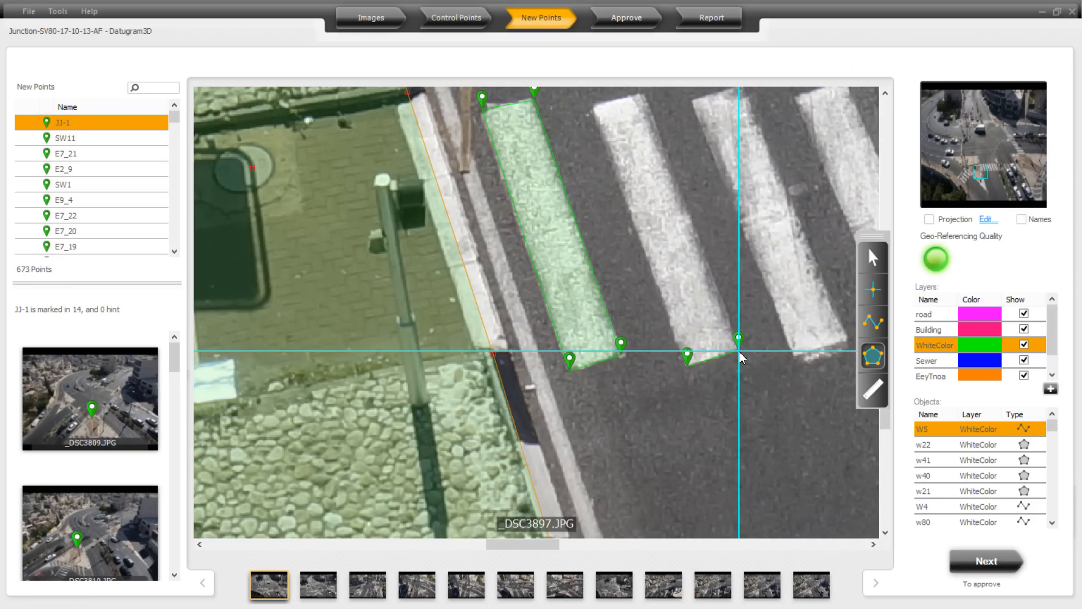
scroll(643, 96, "up", 5)
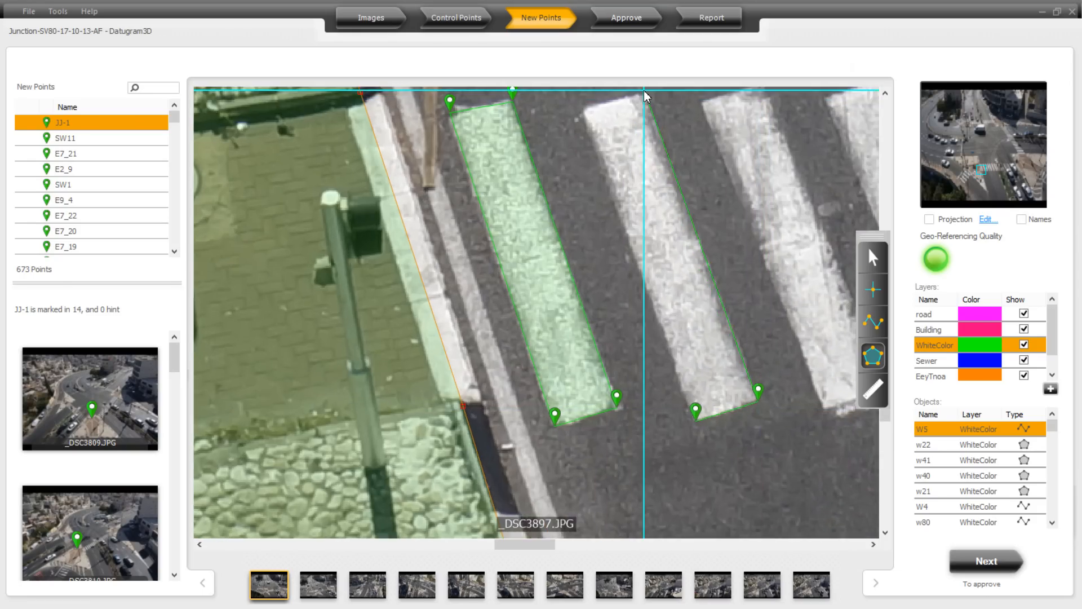
scroll(645, 93, "up", 4)
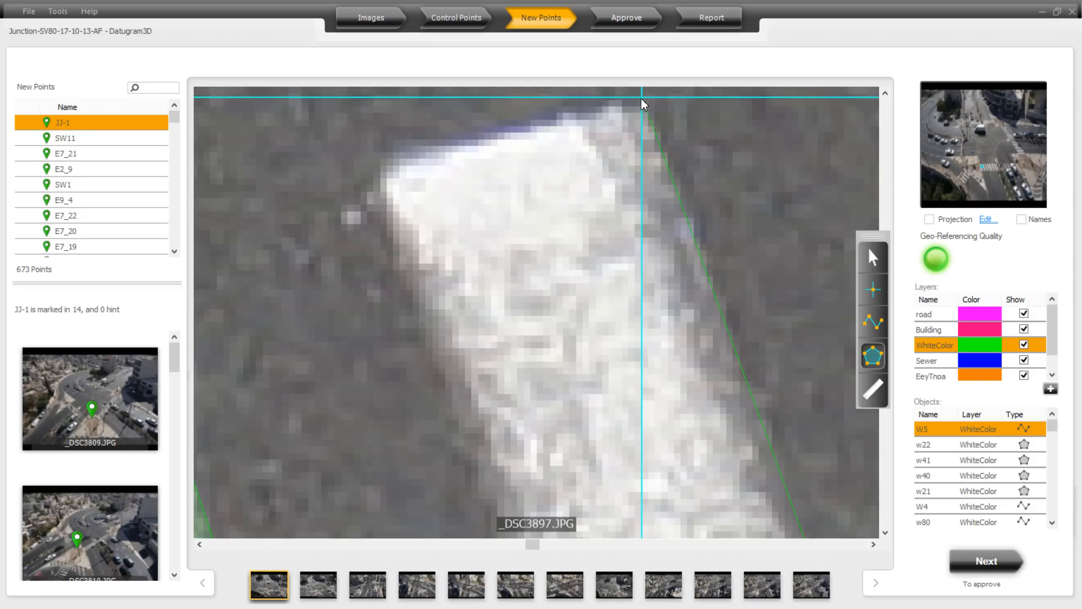
left_click(641, 99)
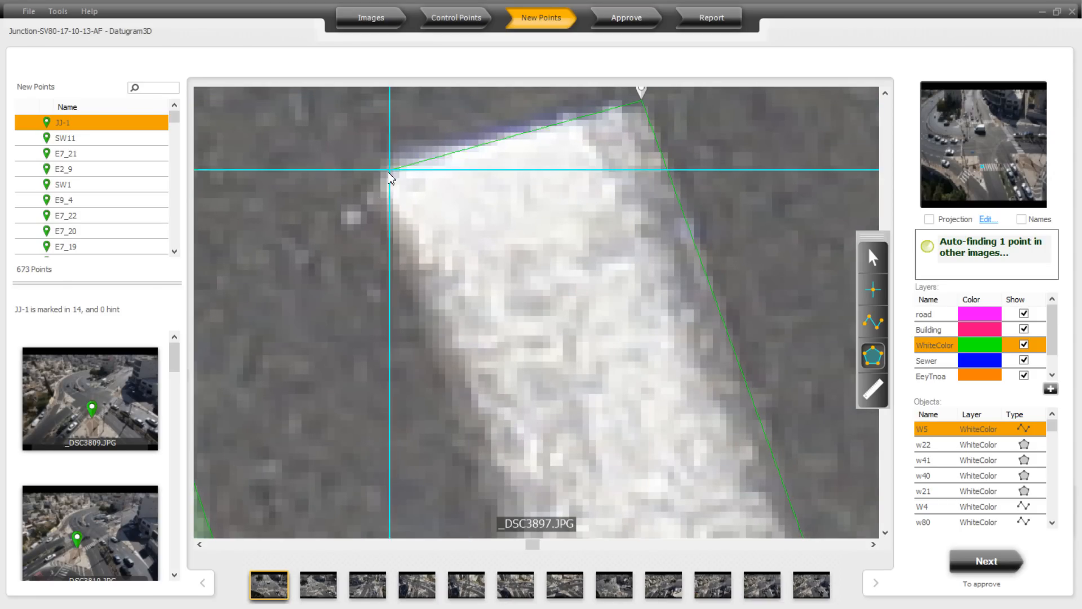
left_click(368, 190)
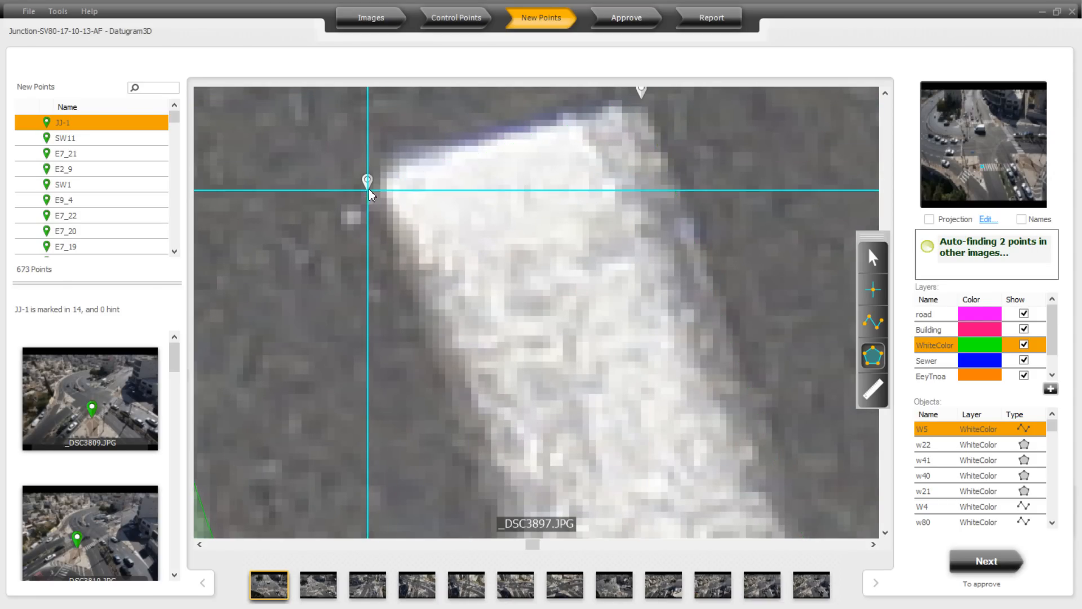
scroll(457, 179, "down", 5)
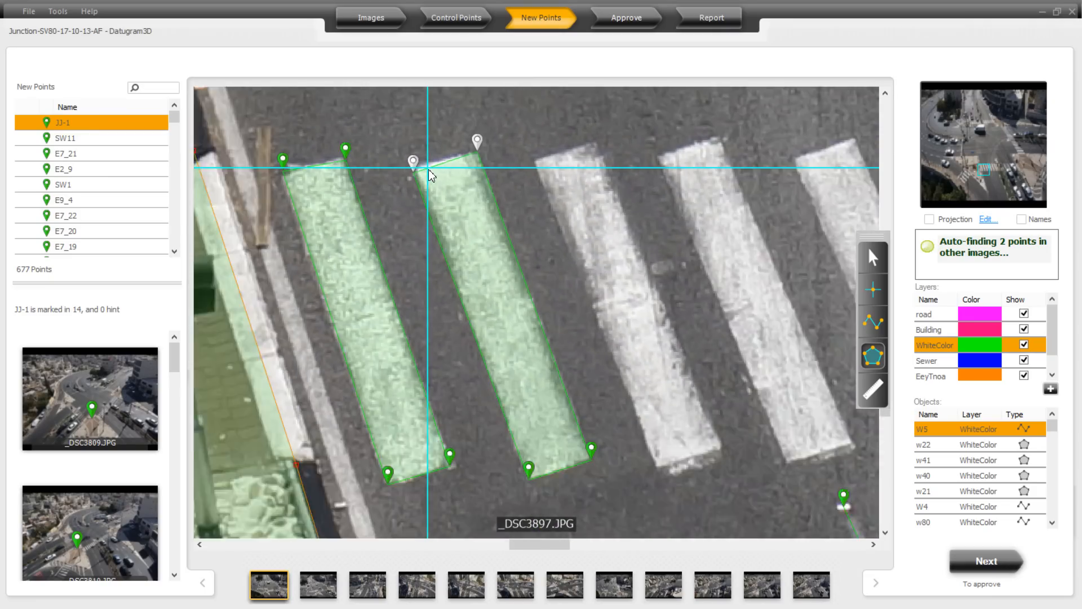
Sort the objects by name in descending order and select polygon www1
scroll(430, 175, "up", 1)
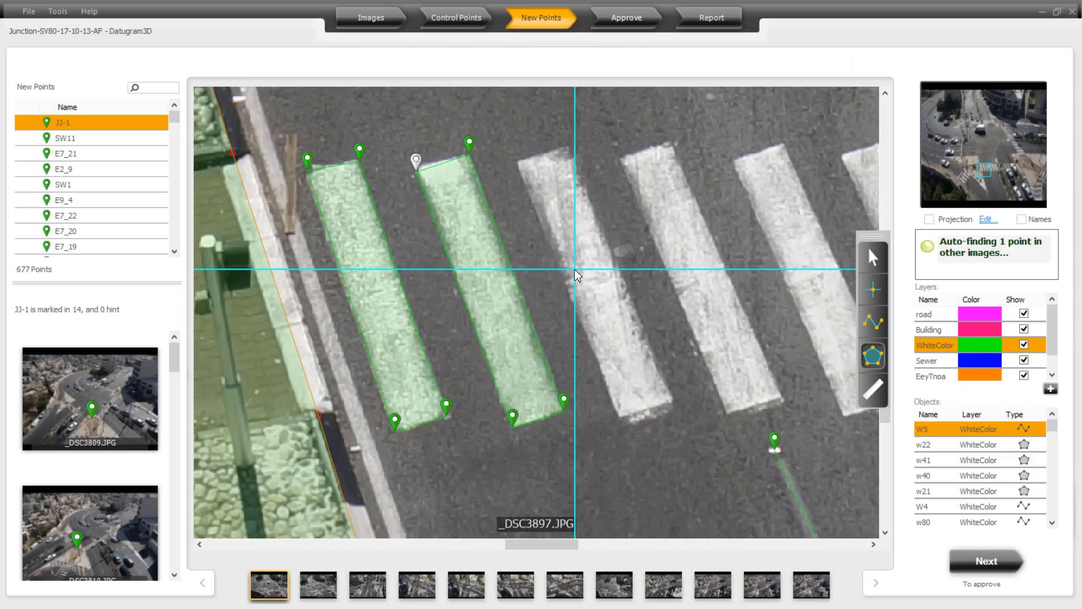
left_click(927, 418)
left_click(935, 430)
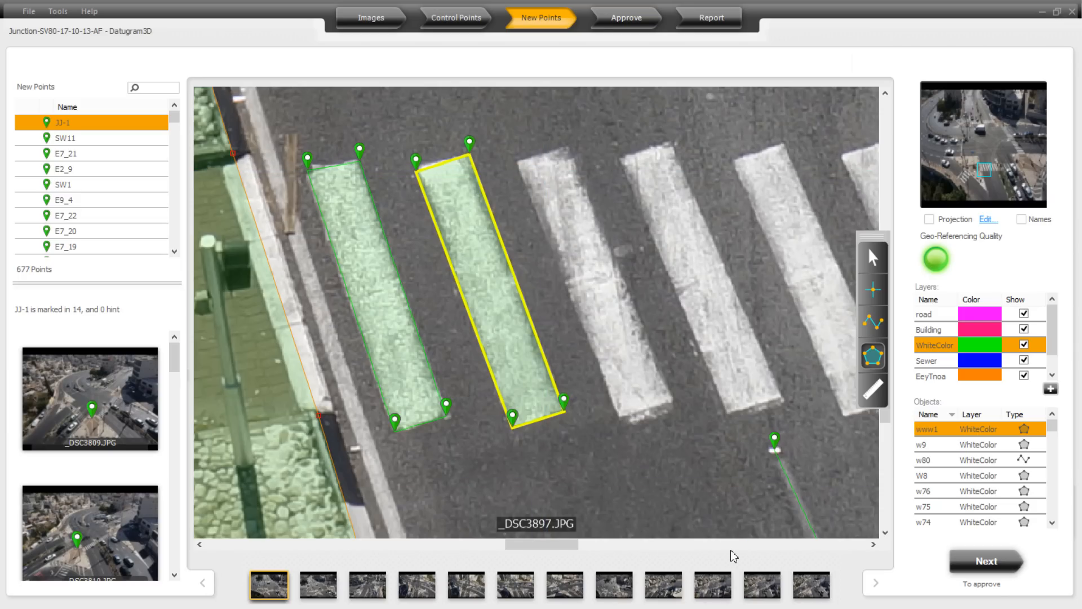
Check the selected polygon's placement on the crosswalk in image _DSC3814.JPG and return to image _DSC3897.JPG
left_click(720, 590)
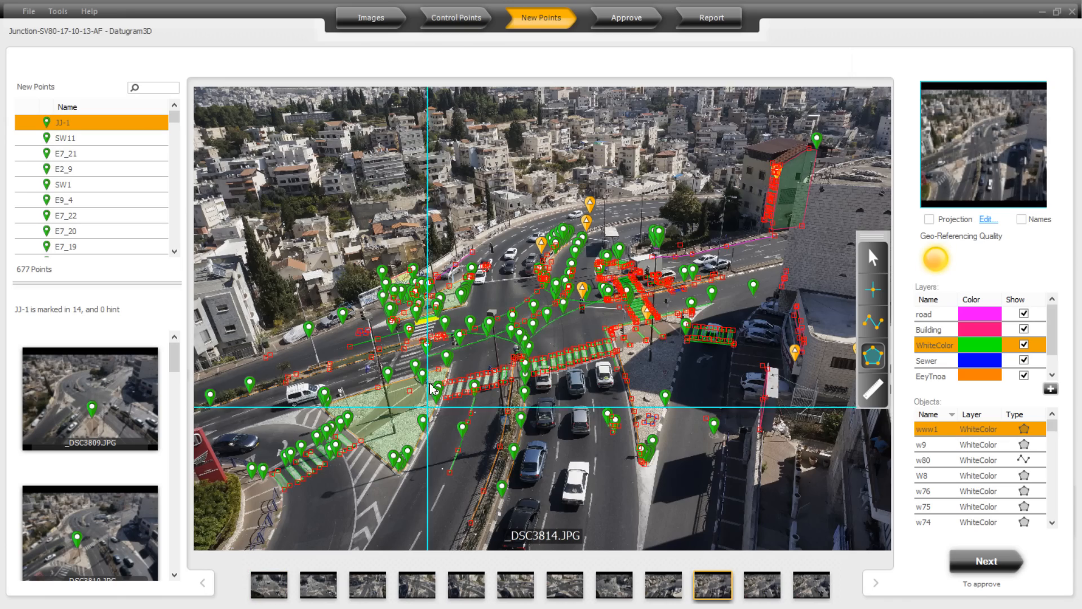
scroll(426, 338, "up", 5)
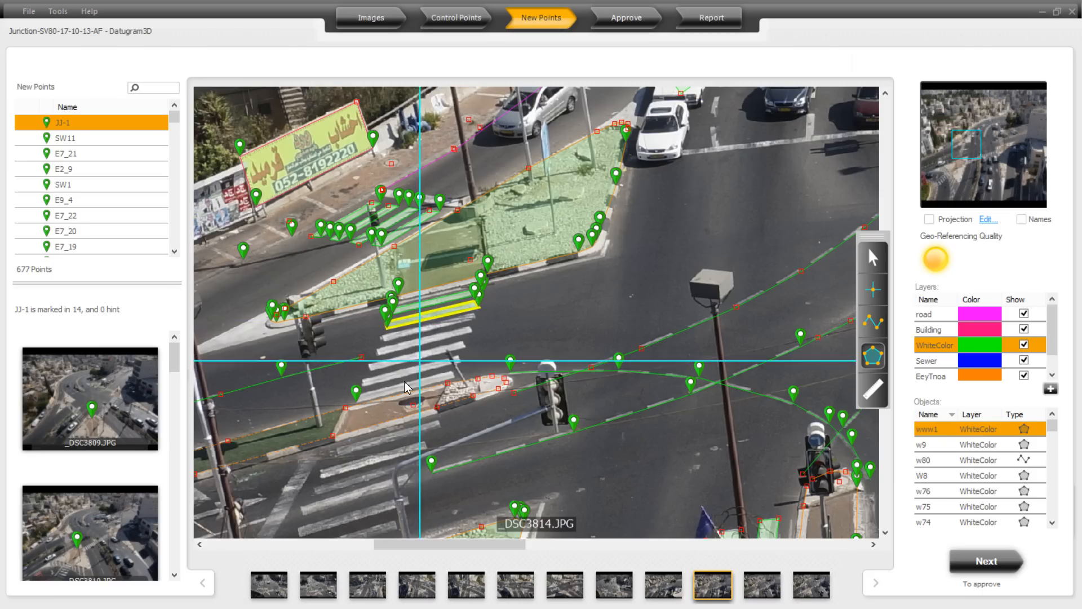
left_click(271, 589)
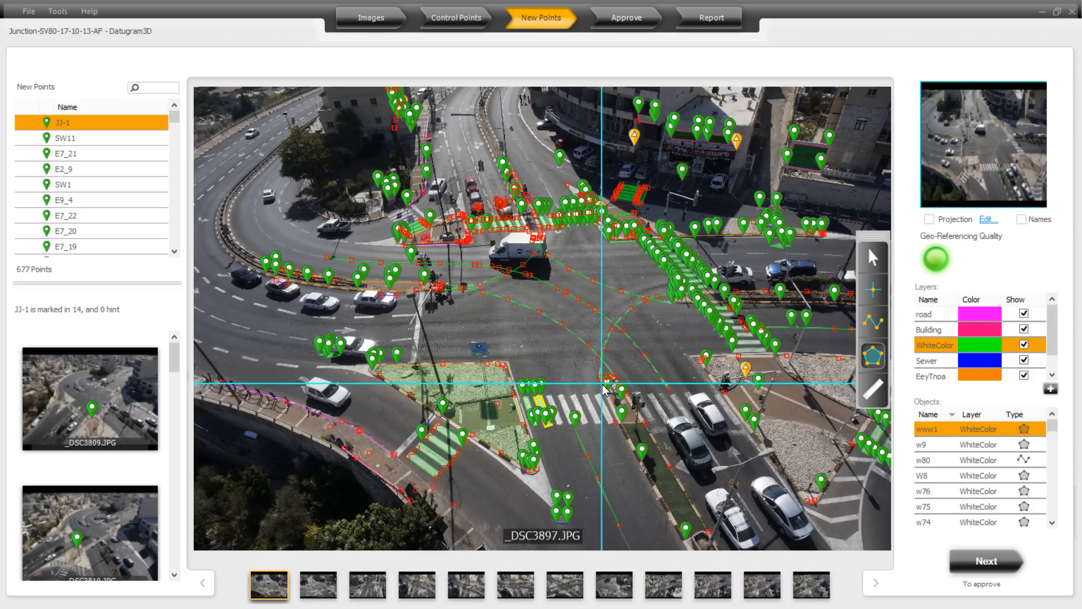
Select all points in the projection list and display their projections on image _DSC3897.JPG
left_click(988, 221)
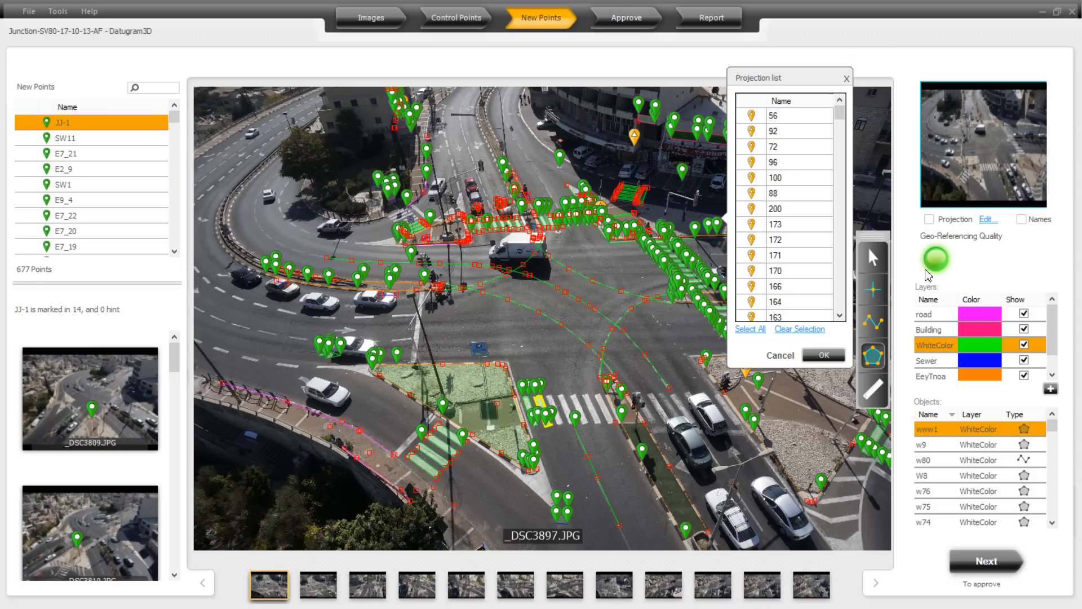
left_click(753, 332)
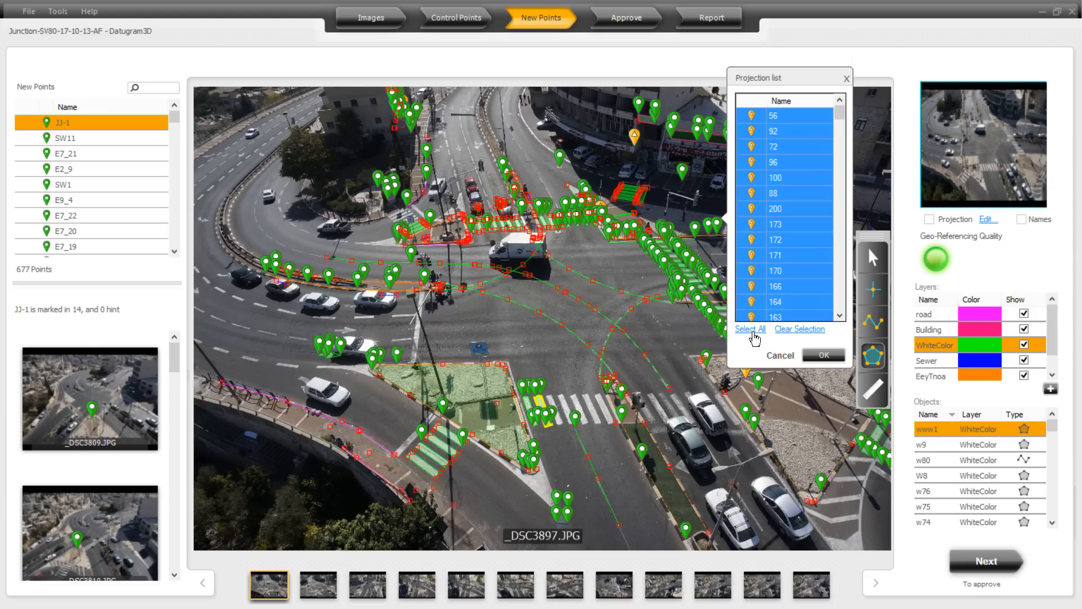
left_click(825, 355)
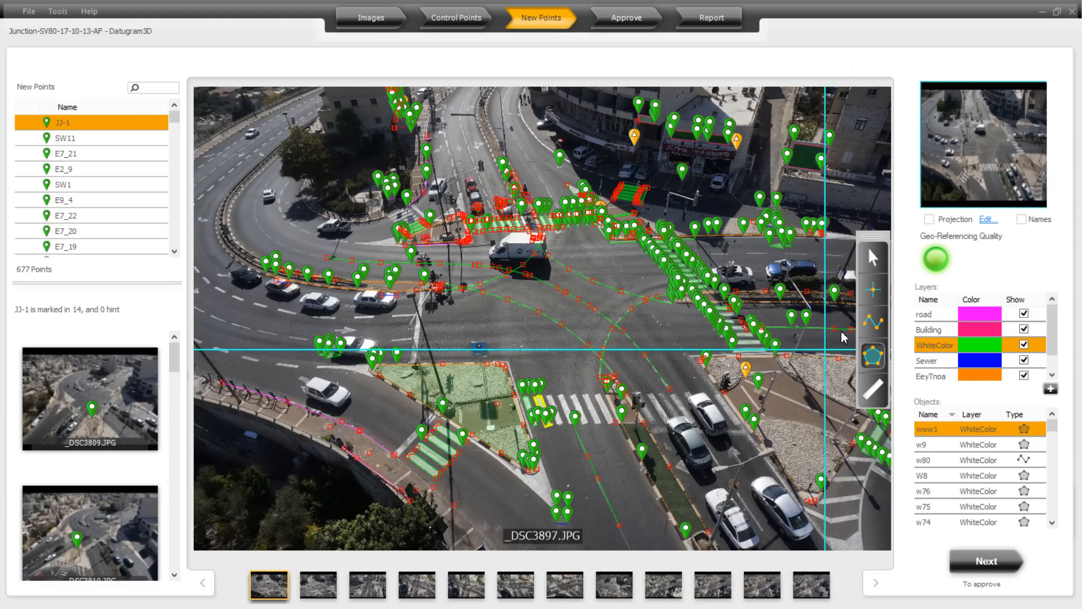
left_click(957, 224)
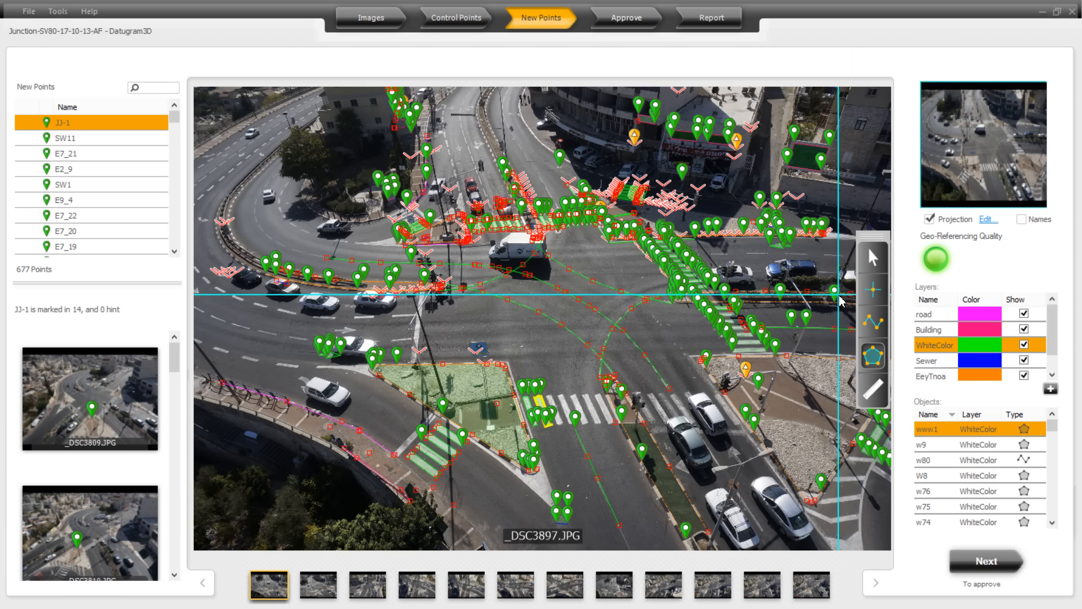
Show the point names and examine the projected points along the far curb and around the crosswalk near the trees
scroll(753, 227, "up", 1)
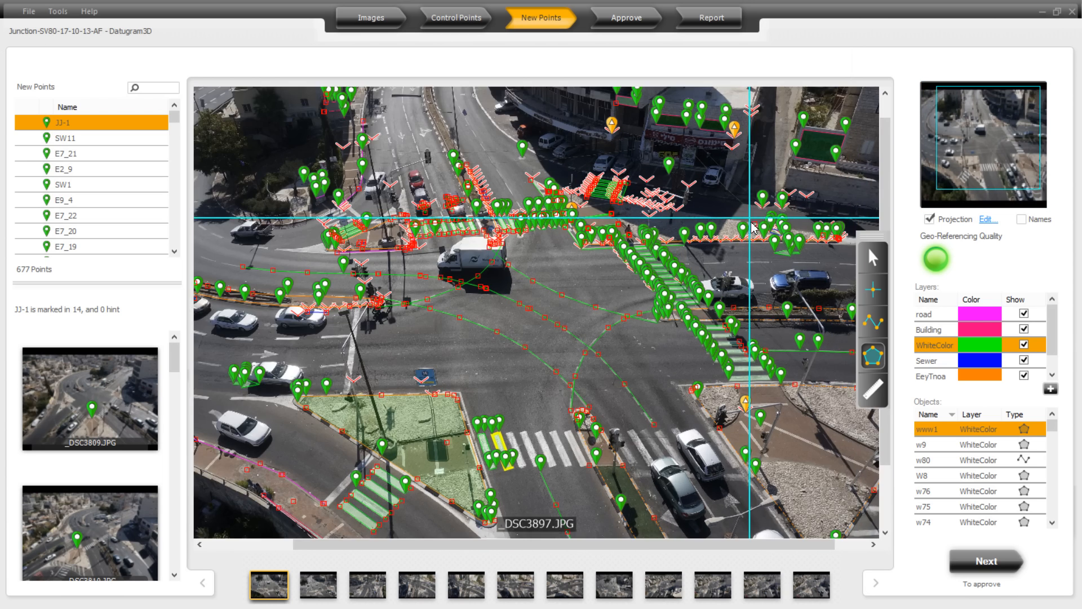
scroll(754, 227, "up", 4)
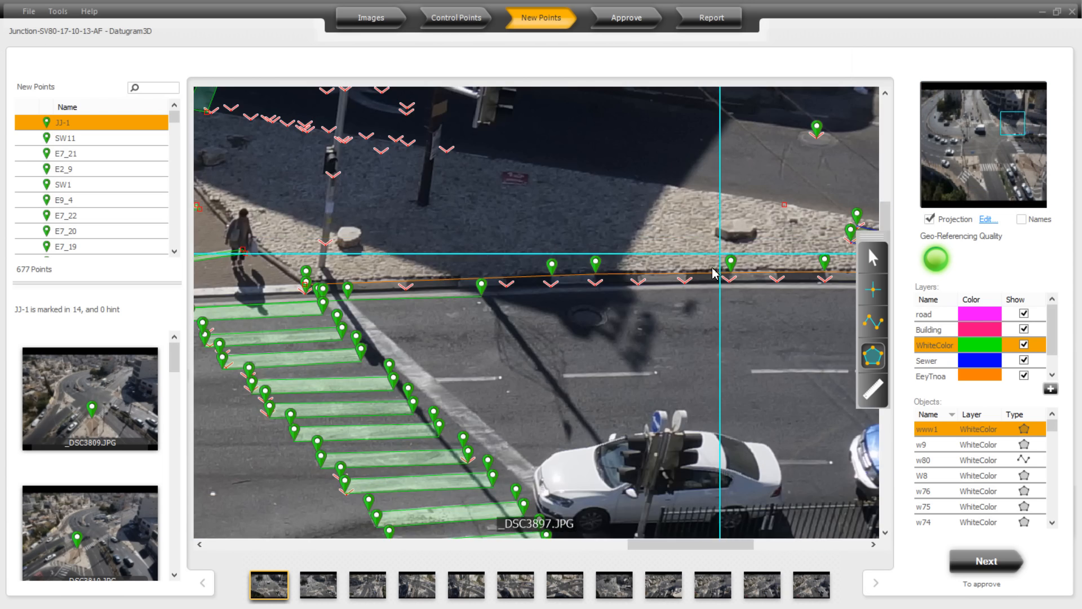
scroll(714, 273, "up", 2)
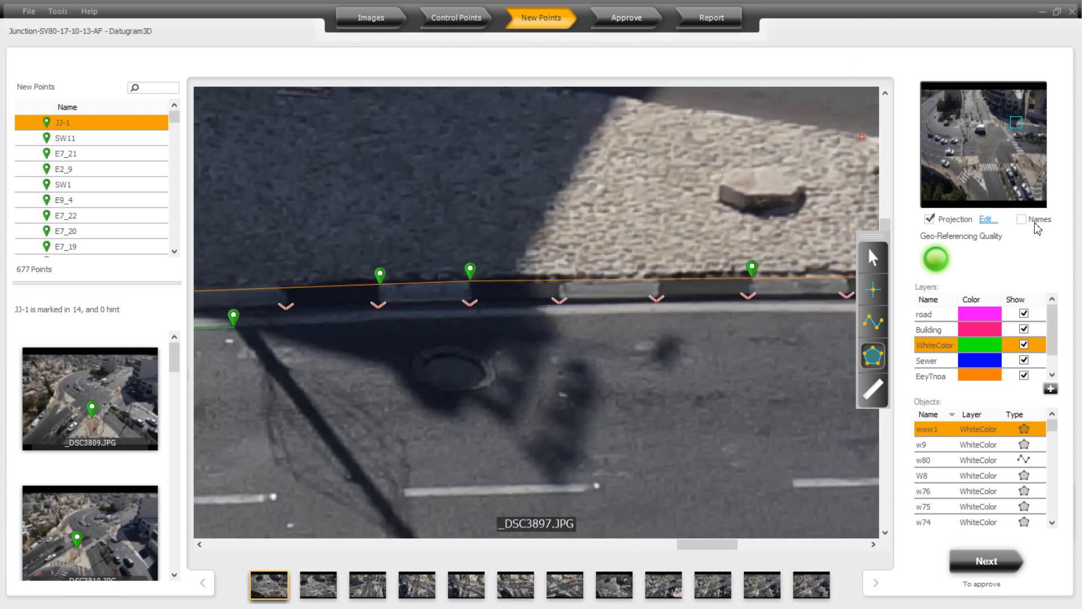
left_click(1037, 221)
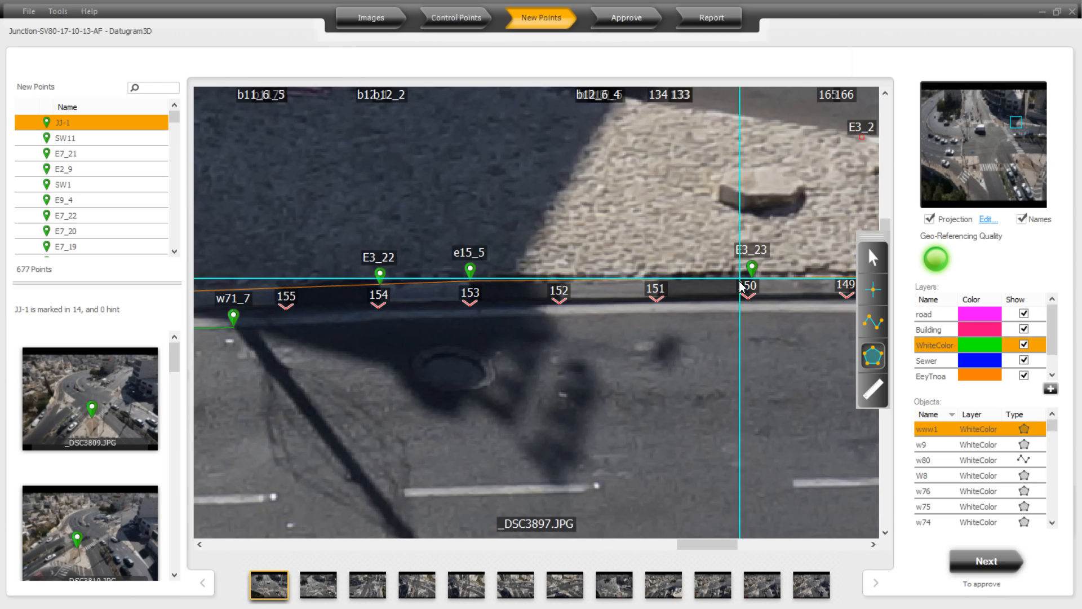
scroll(767, 387, "down", 2)
scroll(767, 388, "down", 3)
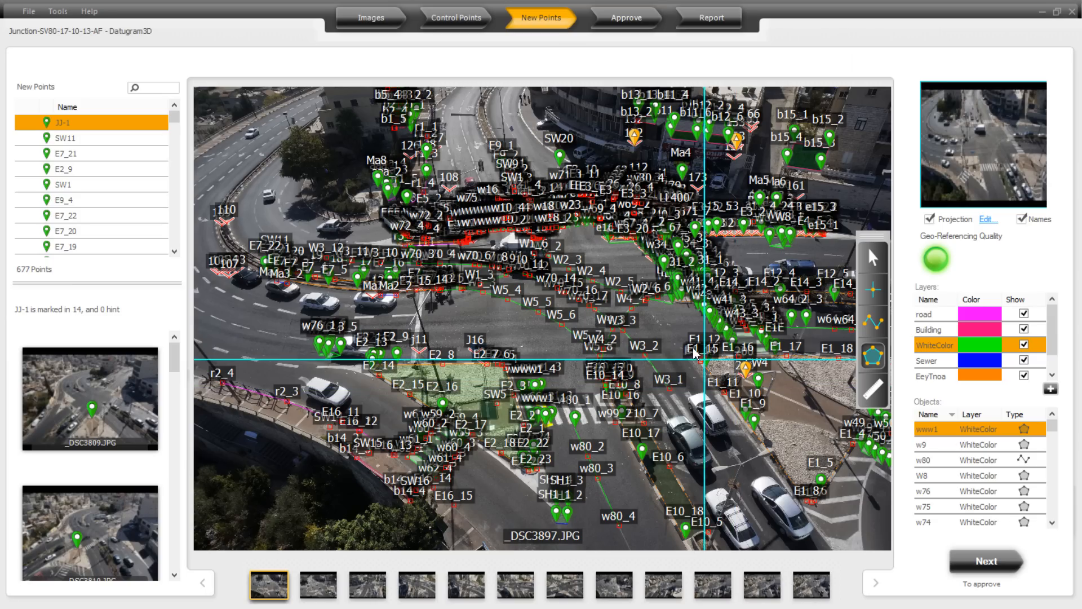
scroll(318, 163, "up", 1)
scroll(317, 162, "up", 6)
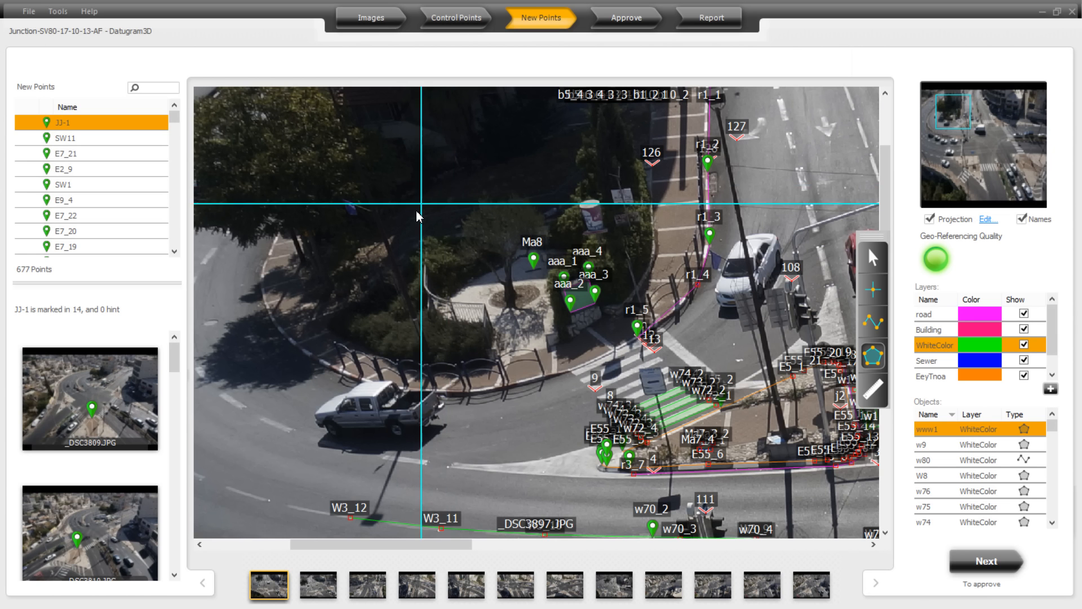
scroll(428, 222, "down", 3)
scroll(462, 245, "down", 2)
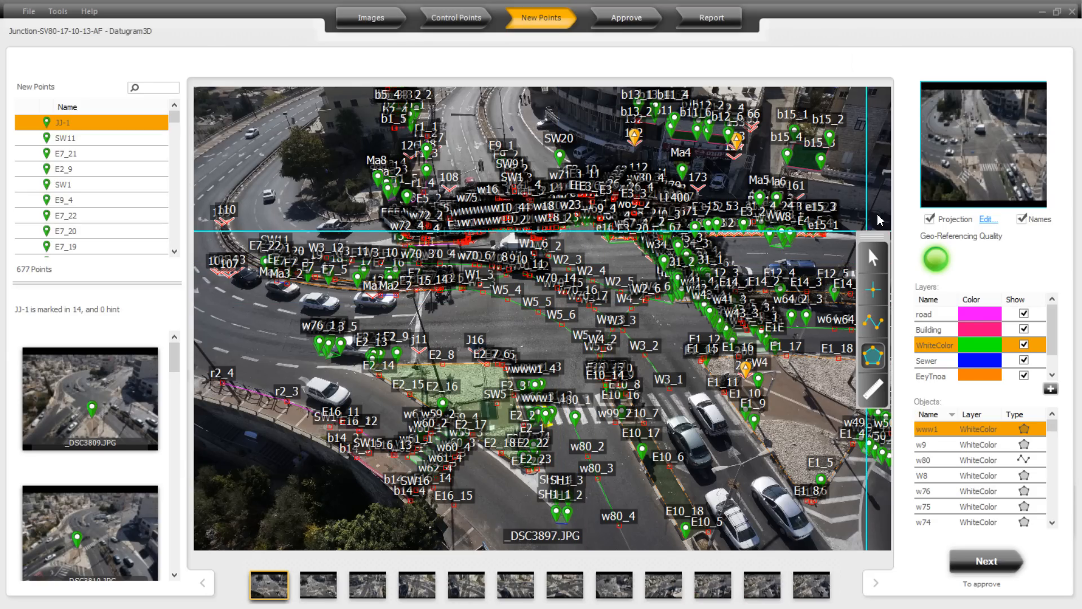
Hide the projected points and the point names on image _DSC3897.JPG
left_click(929, 218)
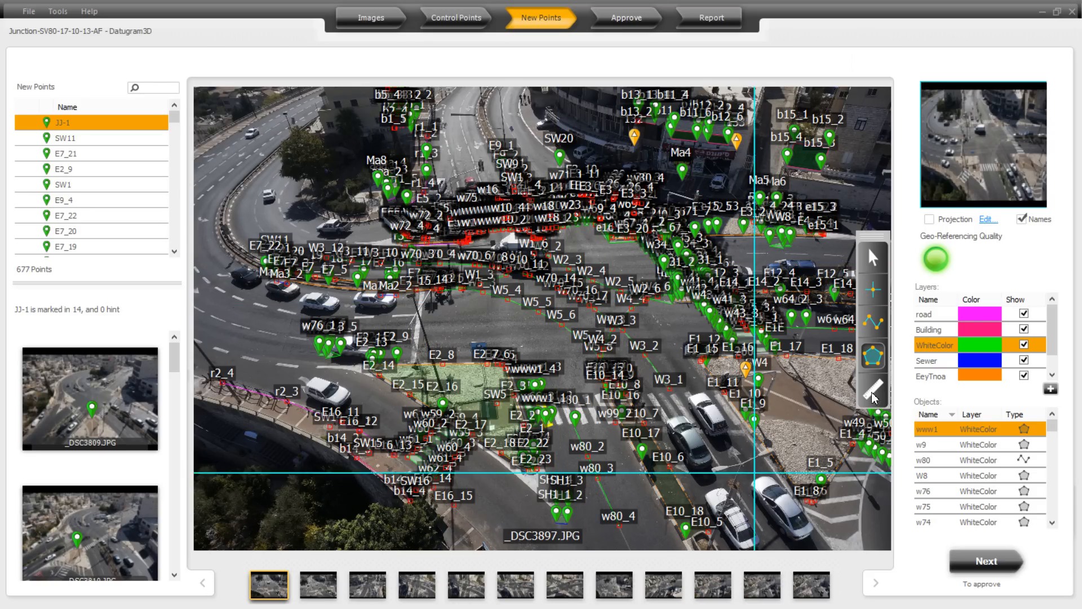
left_click(1021, 218)
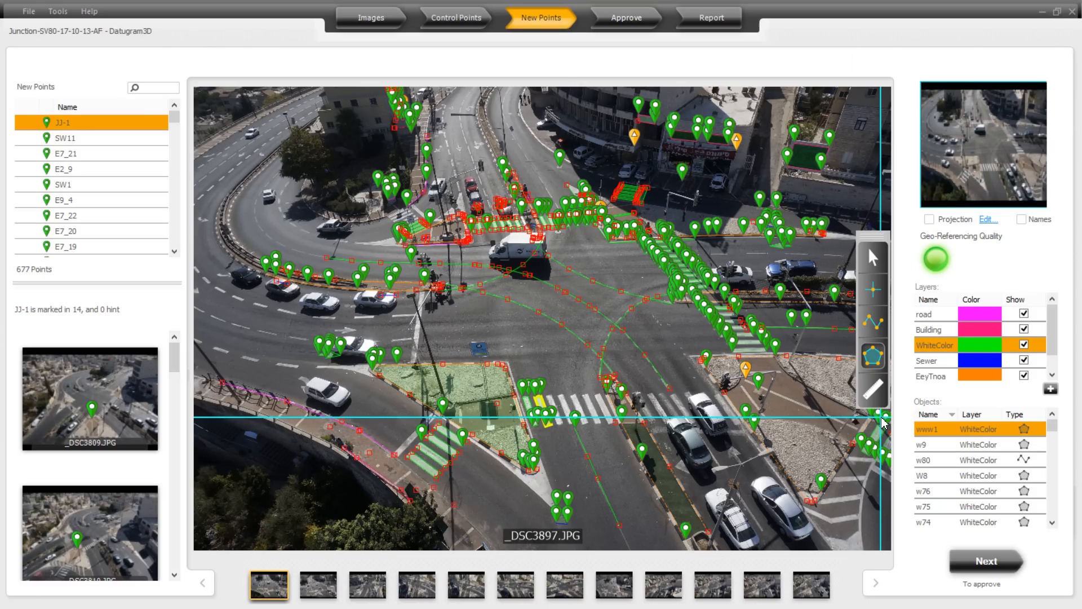
Proceed to the approve stage and shift the mark of point www1_4 slightly to the right in image _DSC3814.JPG
left_click(978, 563)
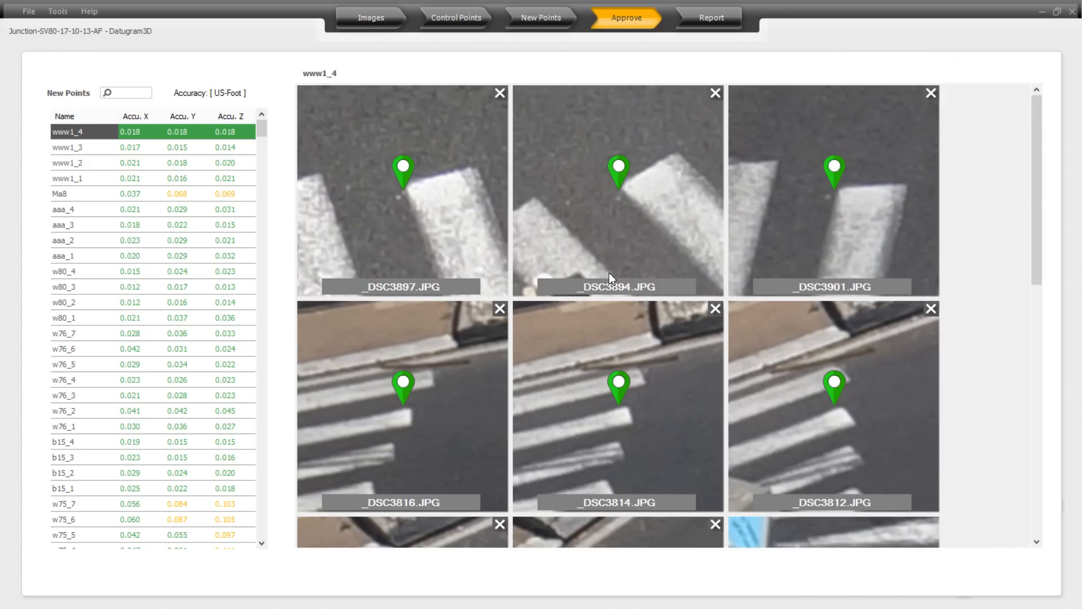
left_click(80, 134)
left_click(627, 408)
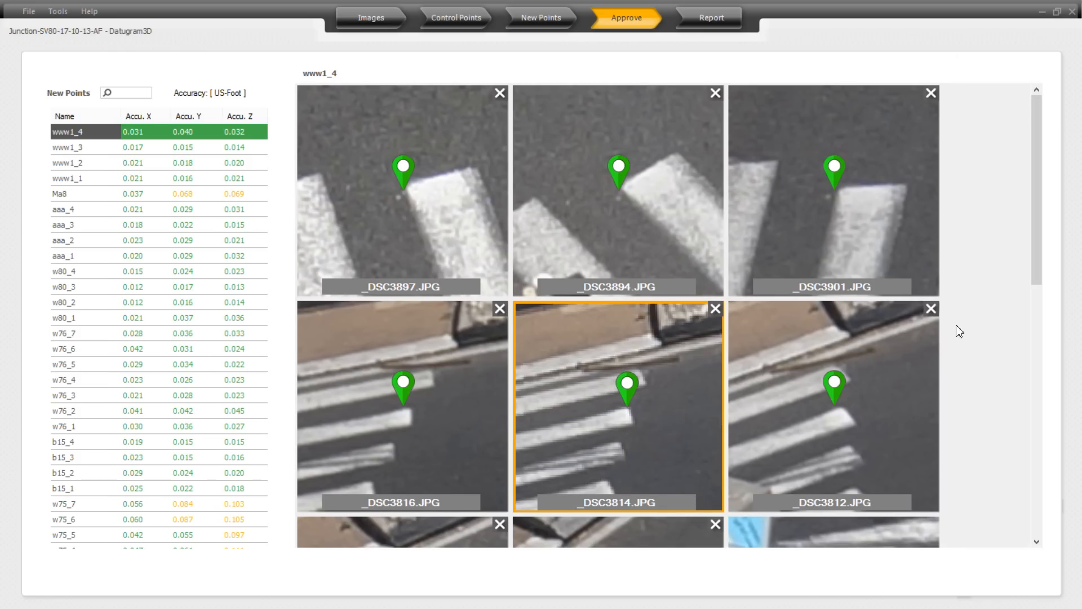
Shift the marks of point www1_4 onto the stripe corner in images _DSC3812.JPG, _DSC3809.JPG and _DSC3810.JPG
left_click(841, 407)
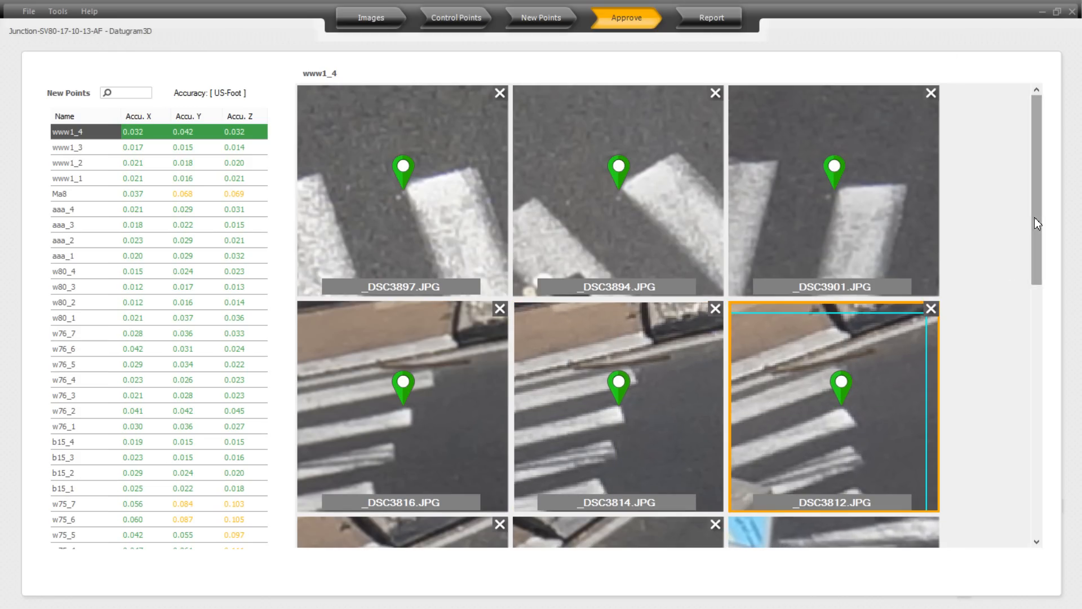
left_click_drag(1034, 218, 1043, 399)
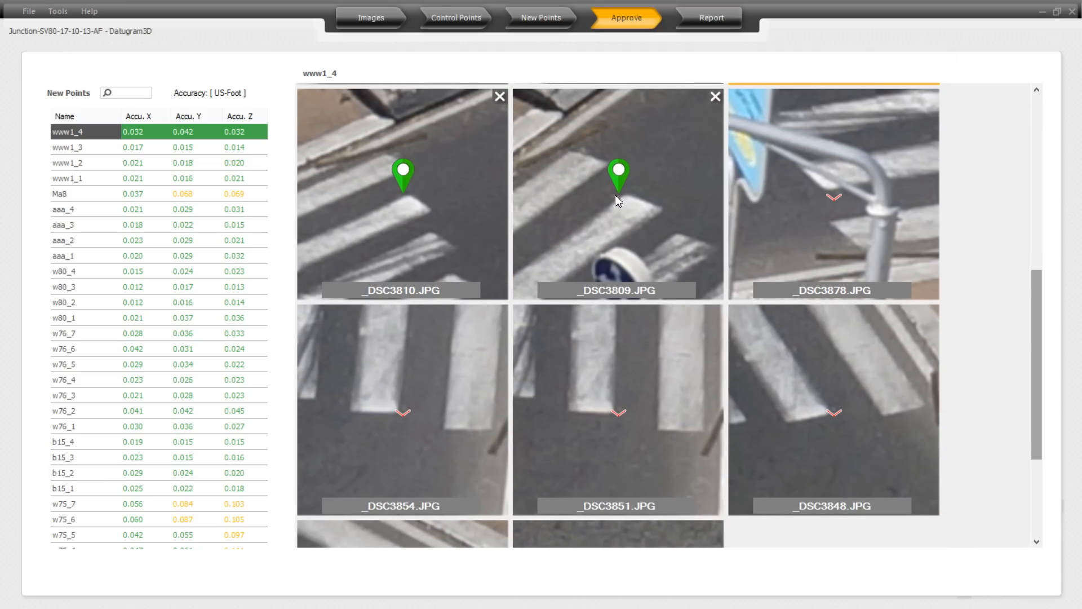
left_click(628, 197)
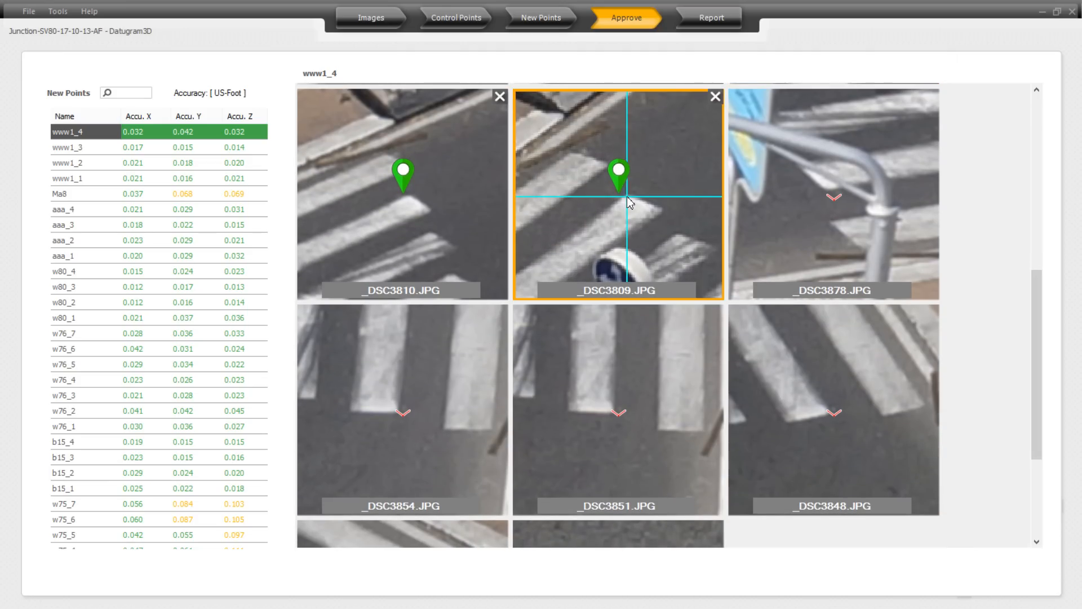
left_click(410, 195)
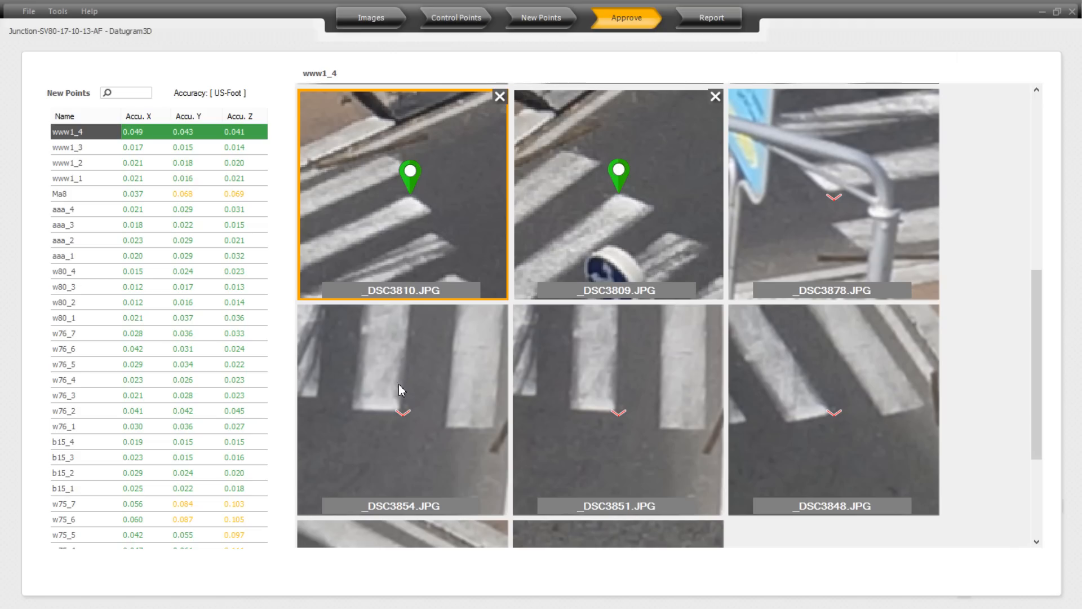
Mark point www1_4 at the crosswalk stripe corner in images _DSC3854.JPG, _DSC3851.JPG and _DSC3848.JPG
left_click(401, 413)
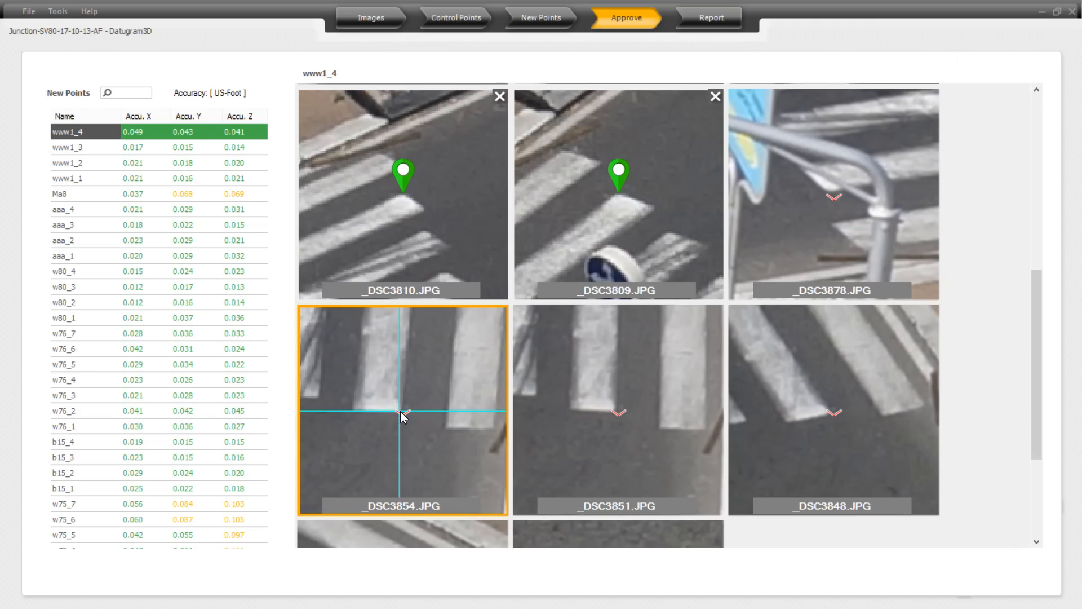
left_click(402, 413)
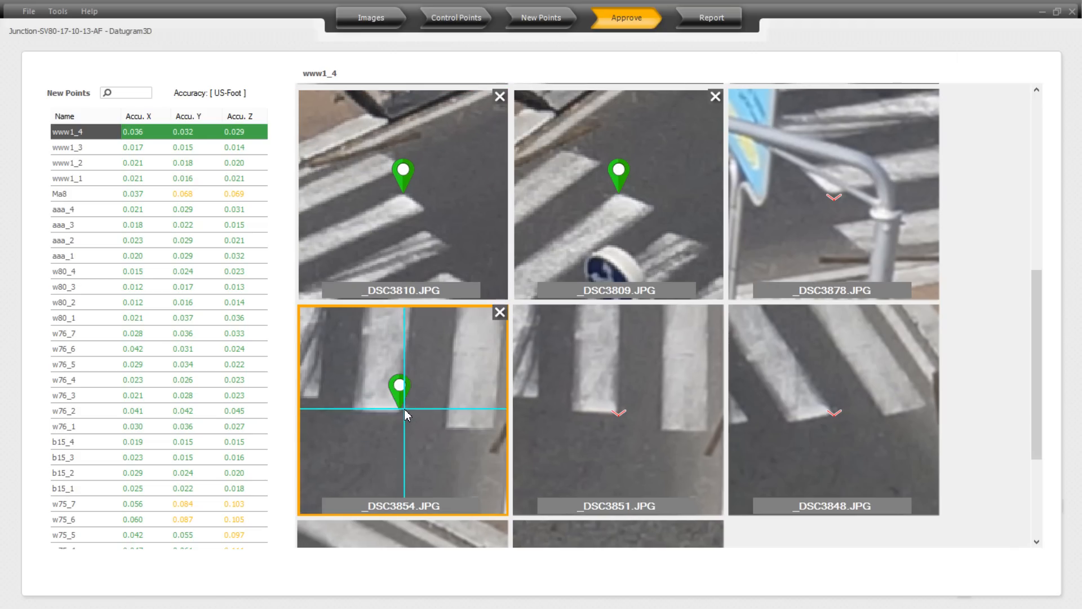
left_click(619, 417)
left_click(619, 417)
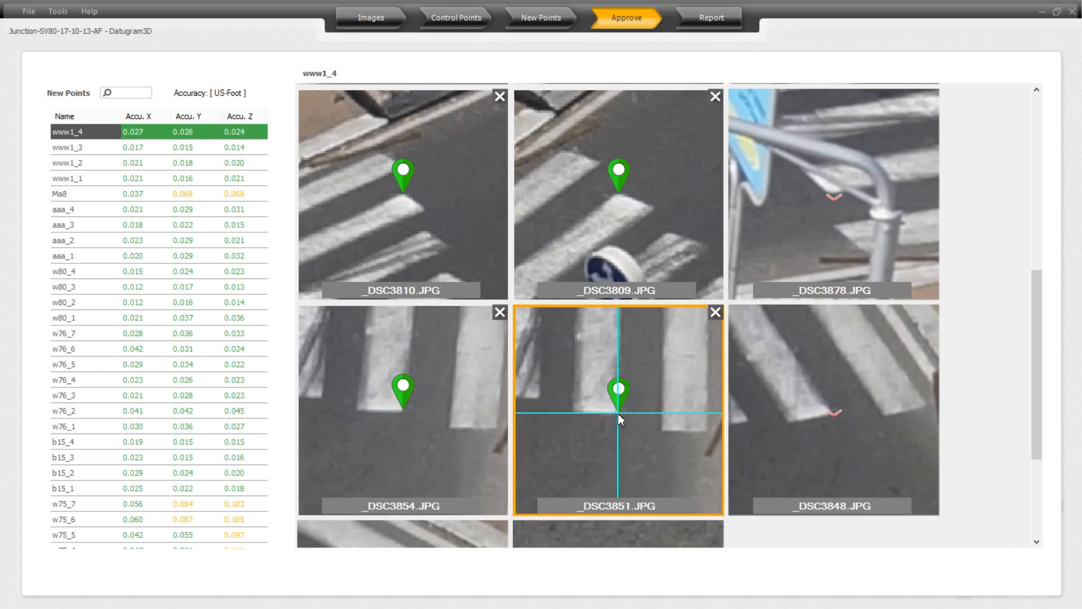
left_click(835, 416)
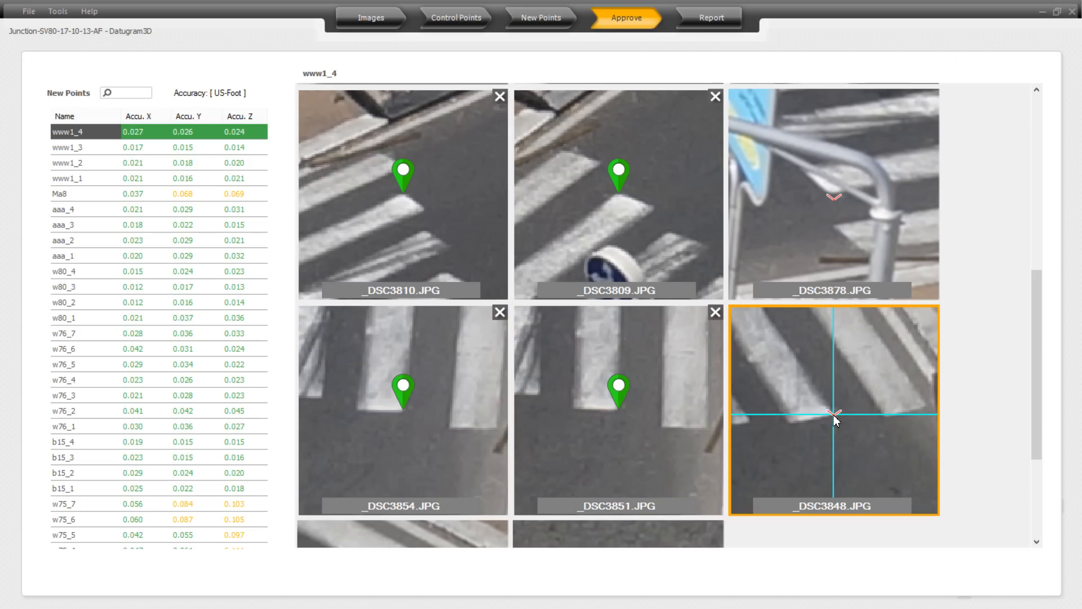
left_click(834, 413)
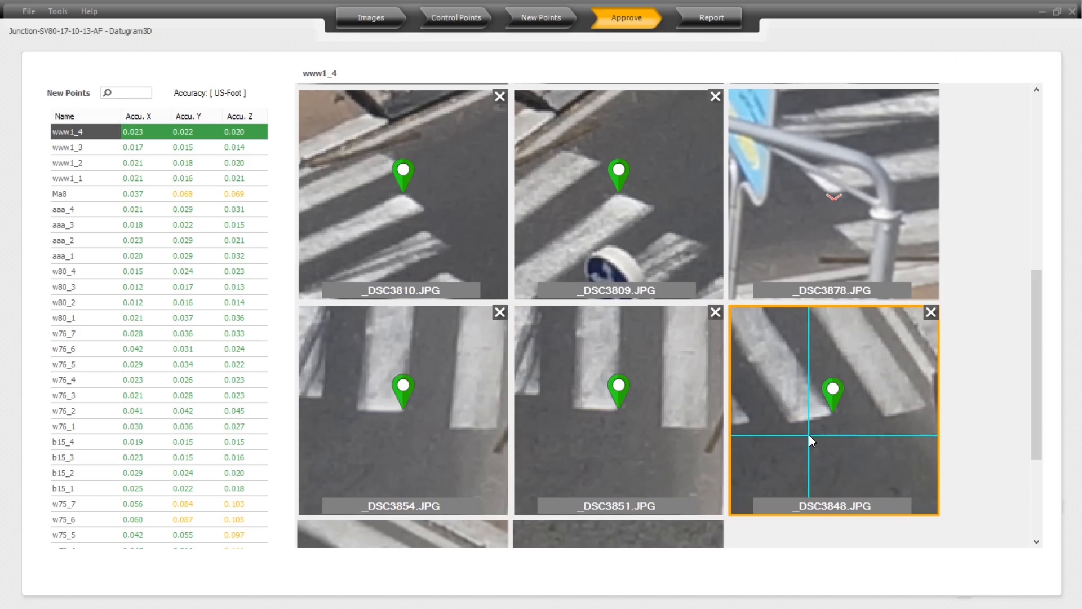
Mark point www1_4 at its projected position in images _DSC3878.JPG, _DSC3830.JPG and _DSC3898.JPG
left_click(835, 198)
left_click(832, 193)
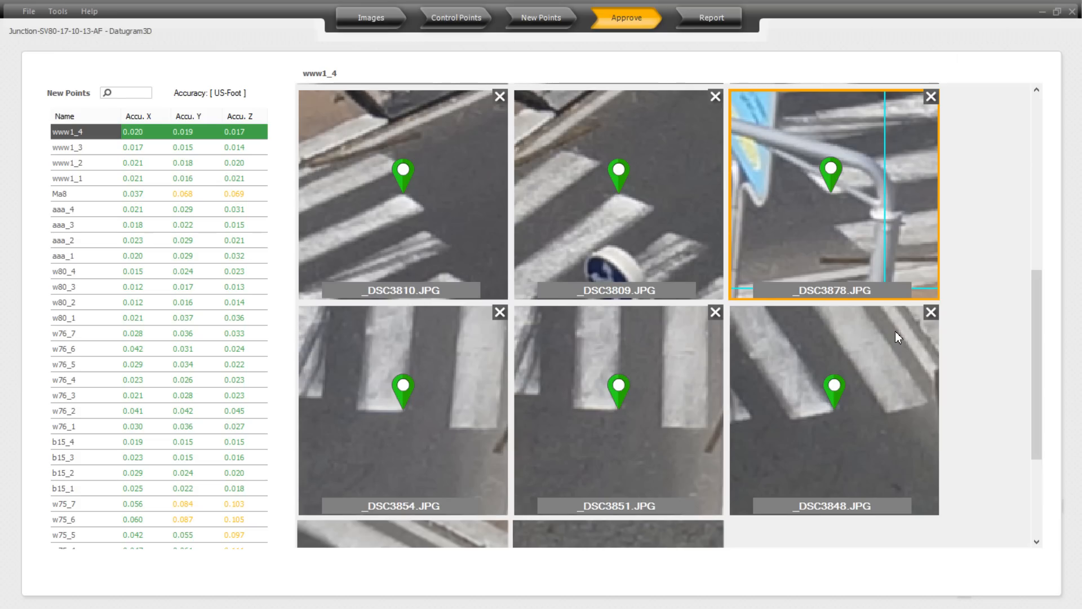
left_click_drag(1037, 309, 1029, 399)
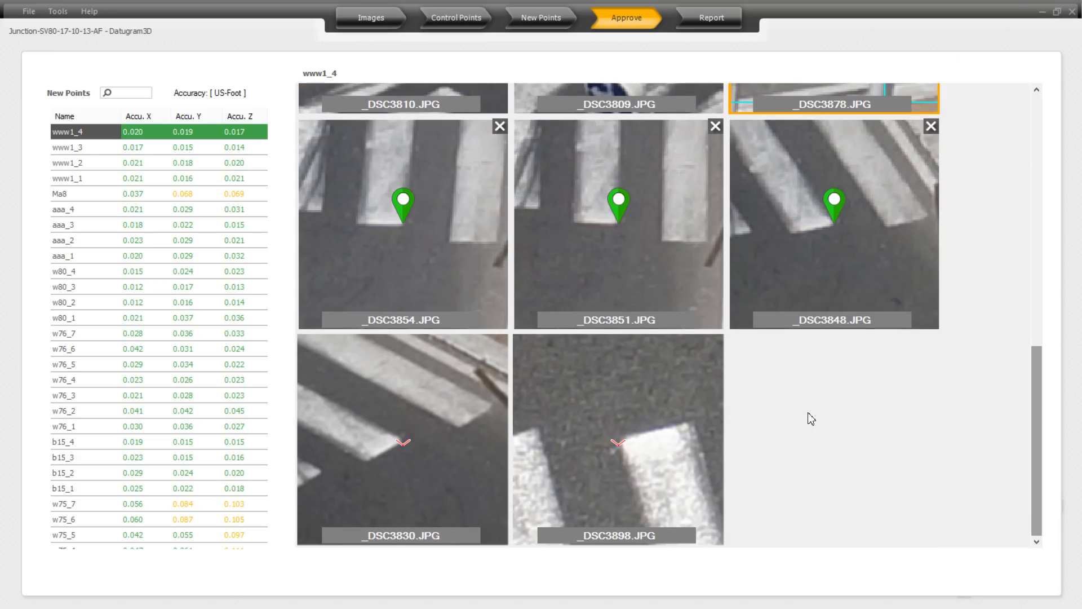
left_click(402, 441)
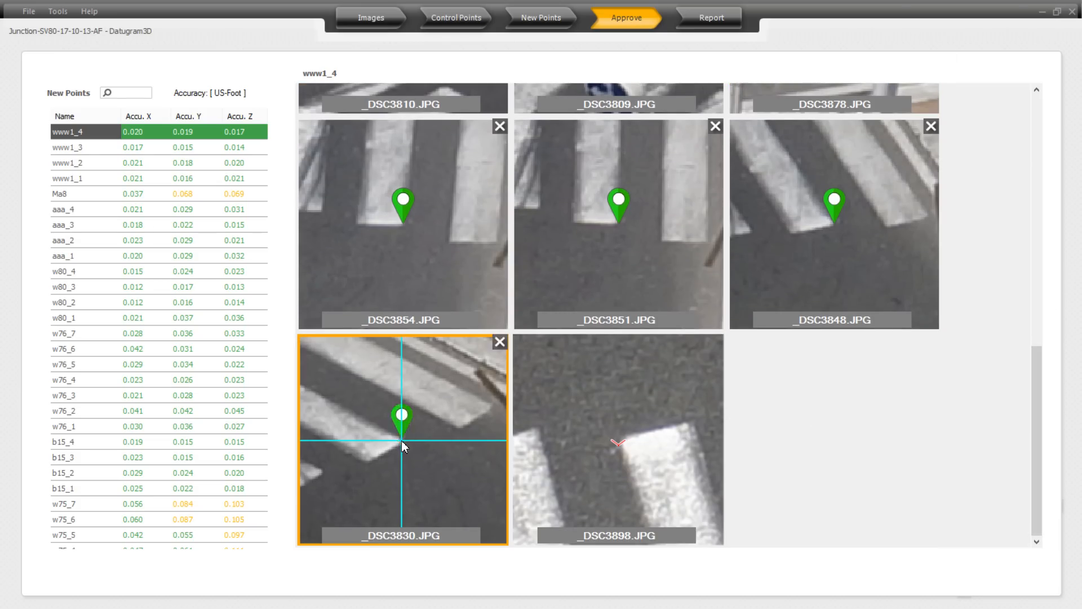
left_click(623, 447)
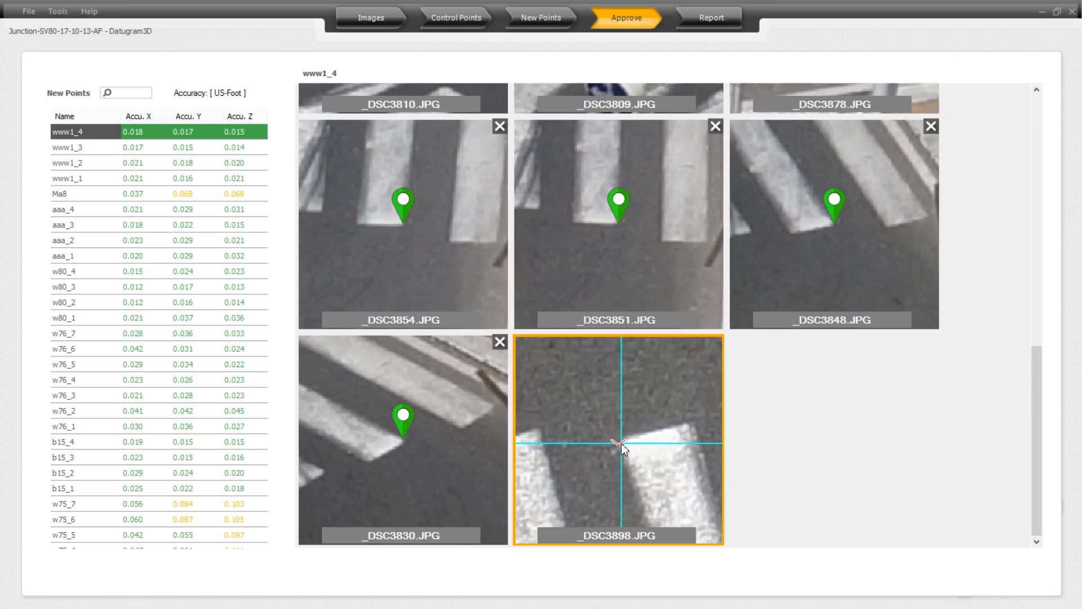
left_click(621, 443)
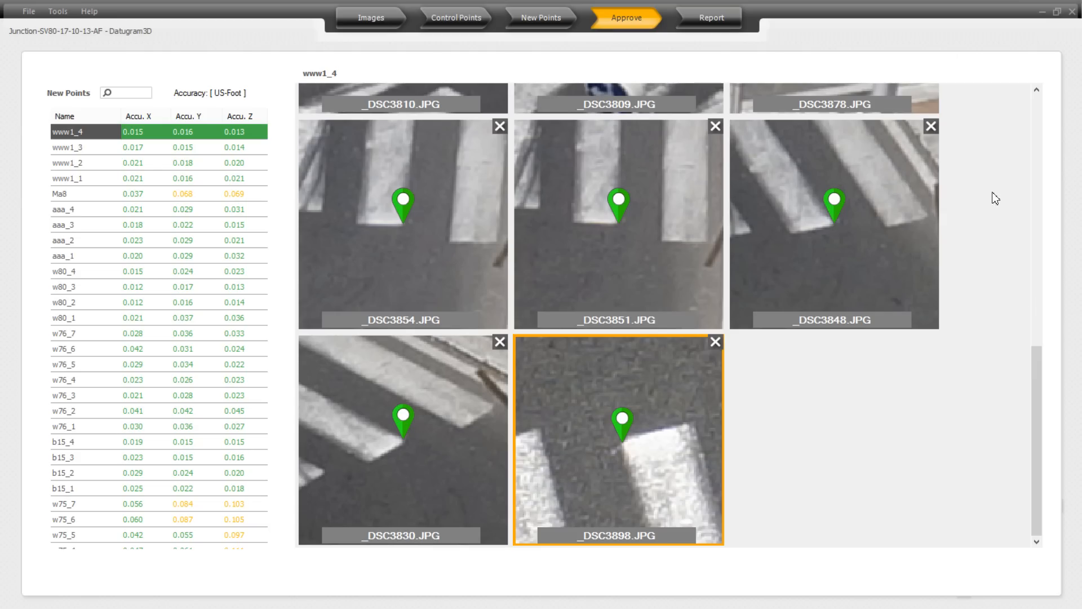
left_click_drag(1037, 367, 1074, 92)
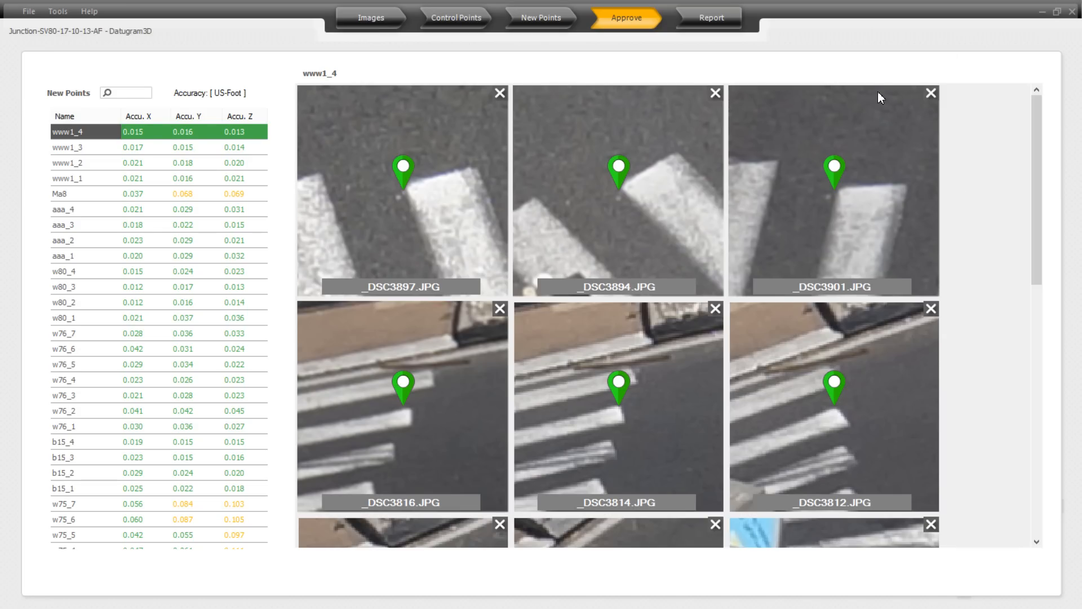
Review the report's control point residuals and new point coordinates, and recheck the accuracy list in the approve stage
left_click(725, 22)
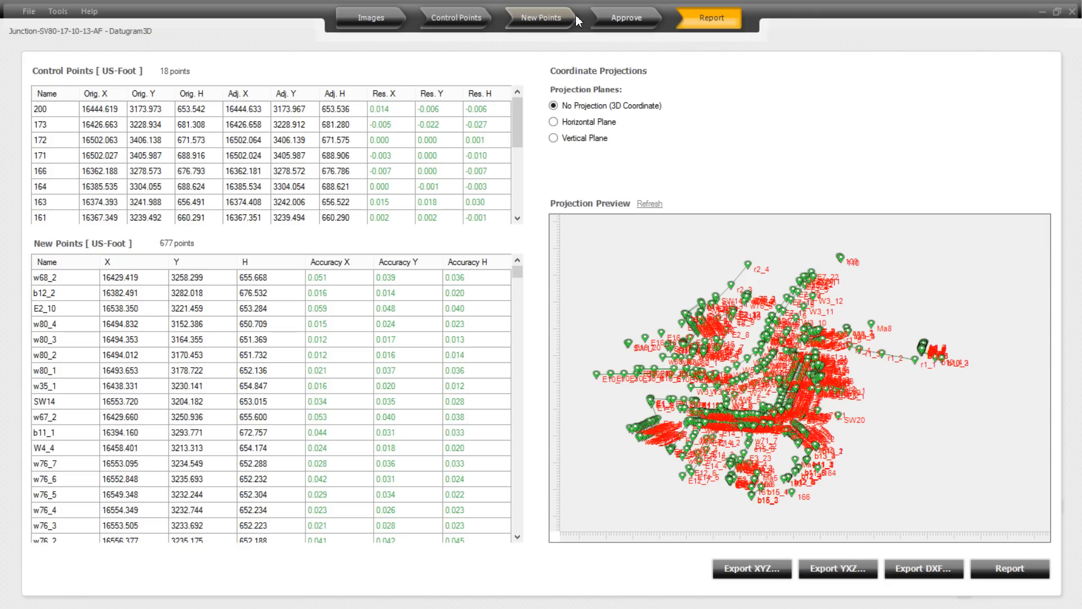
left_click(623, 20)
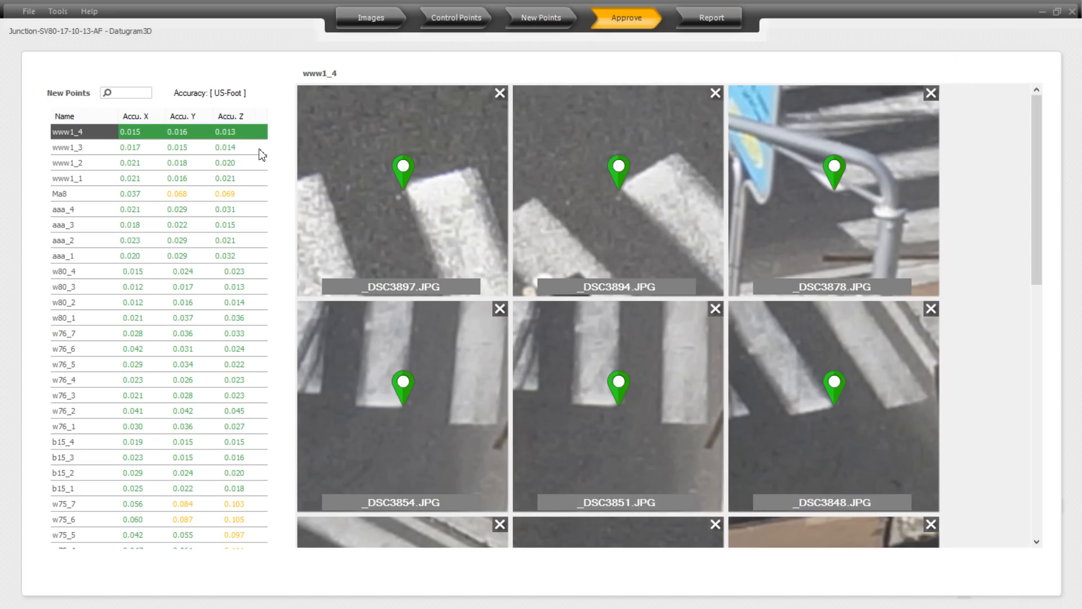
mouse_move(255, 141)
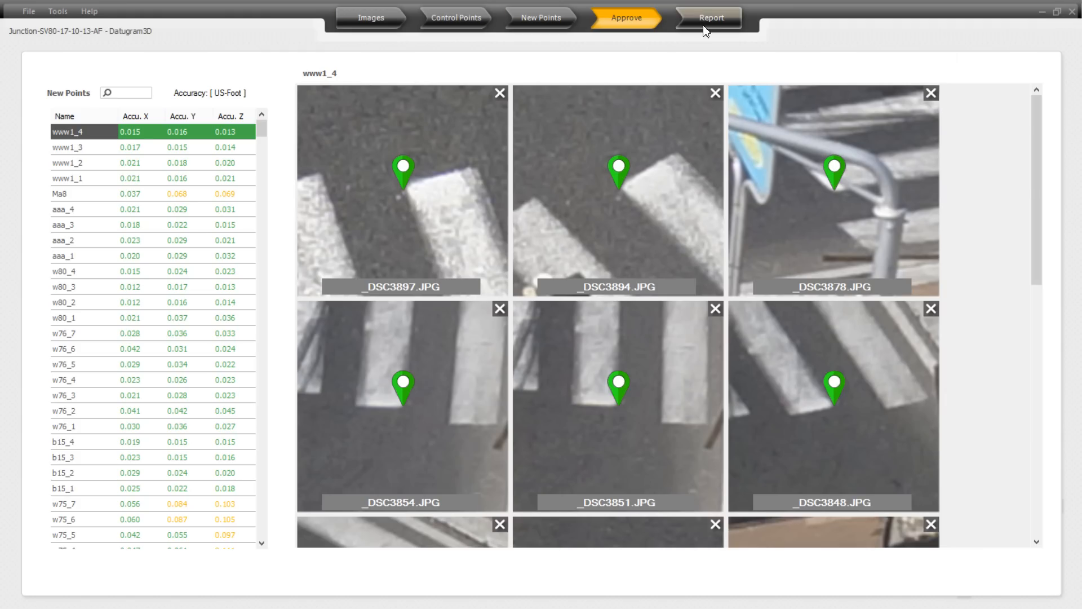
Export the mapped points and polygons from the report stage as a.dxf on the Desktop, replacing the existing file
left_click(720, 21)
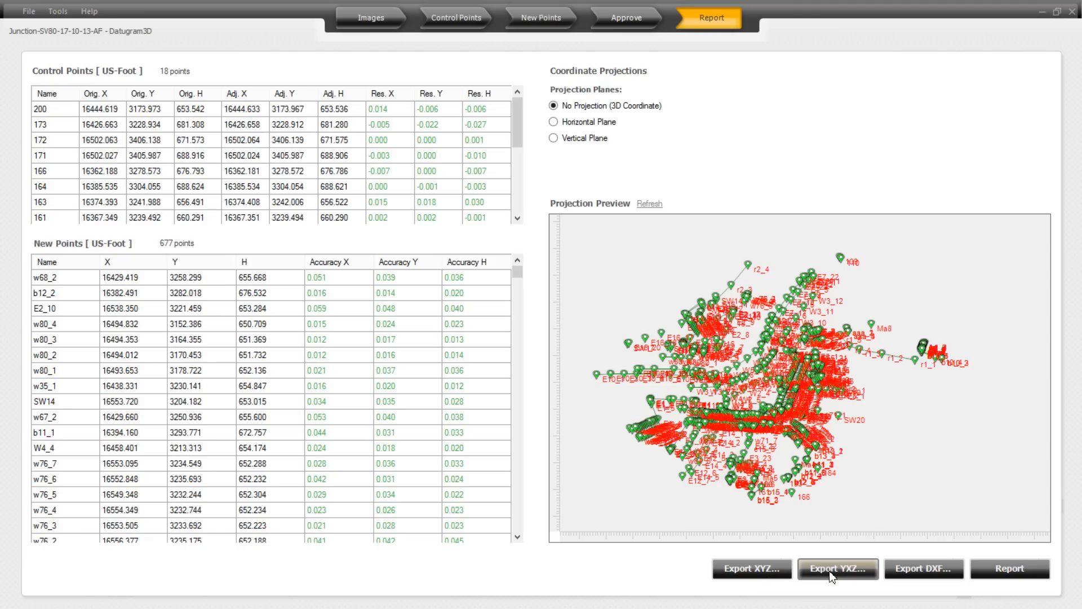
left_click(916, 571)
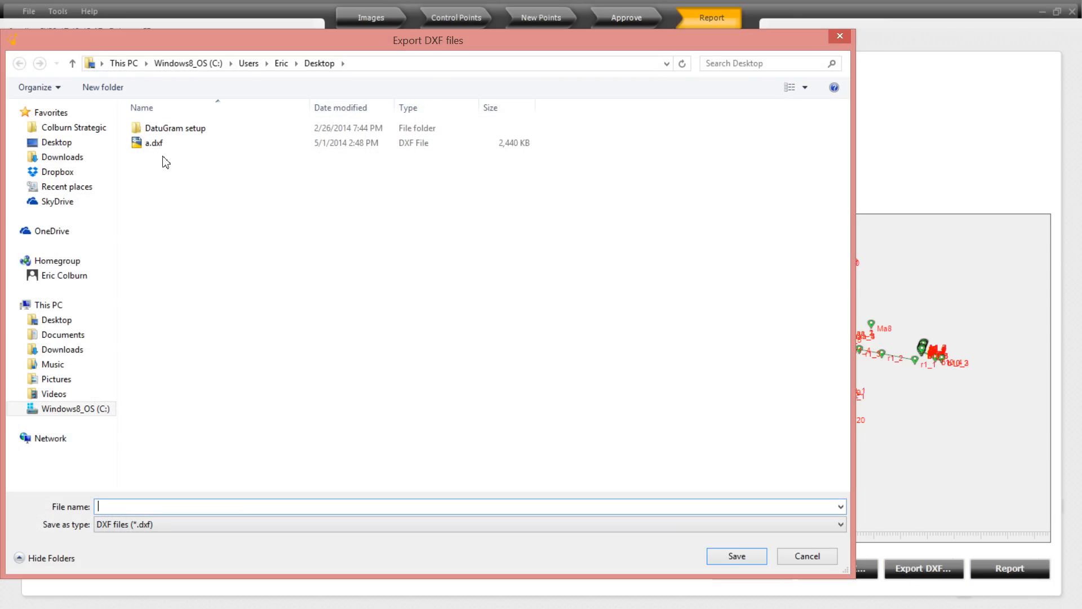
left_click(154, 143)
left_click(736, 556)
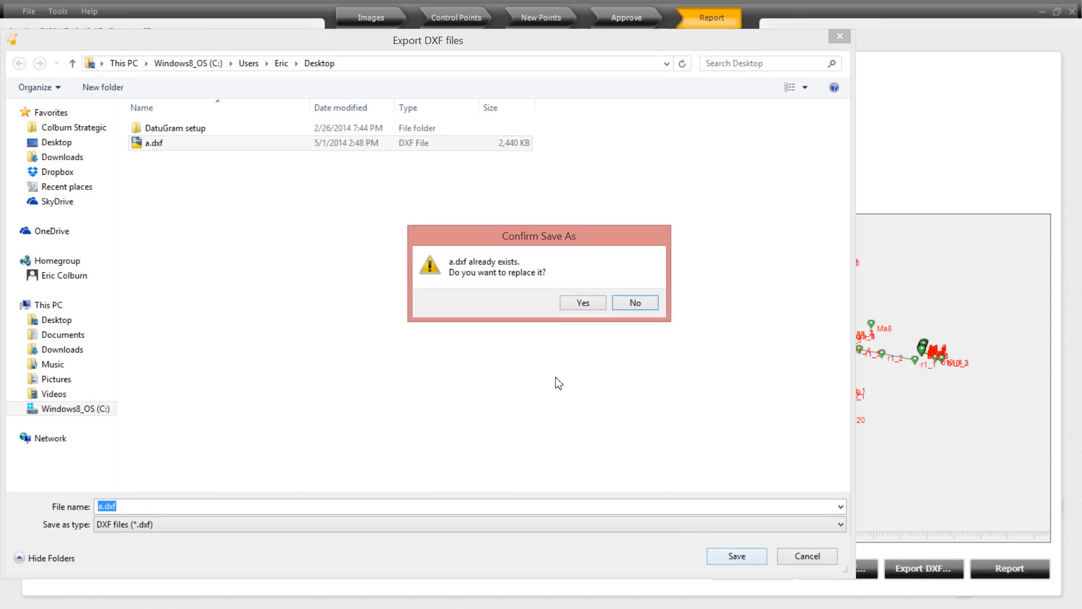
left_click(581, 304)
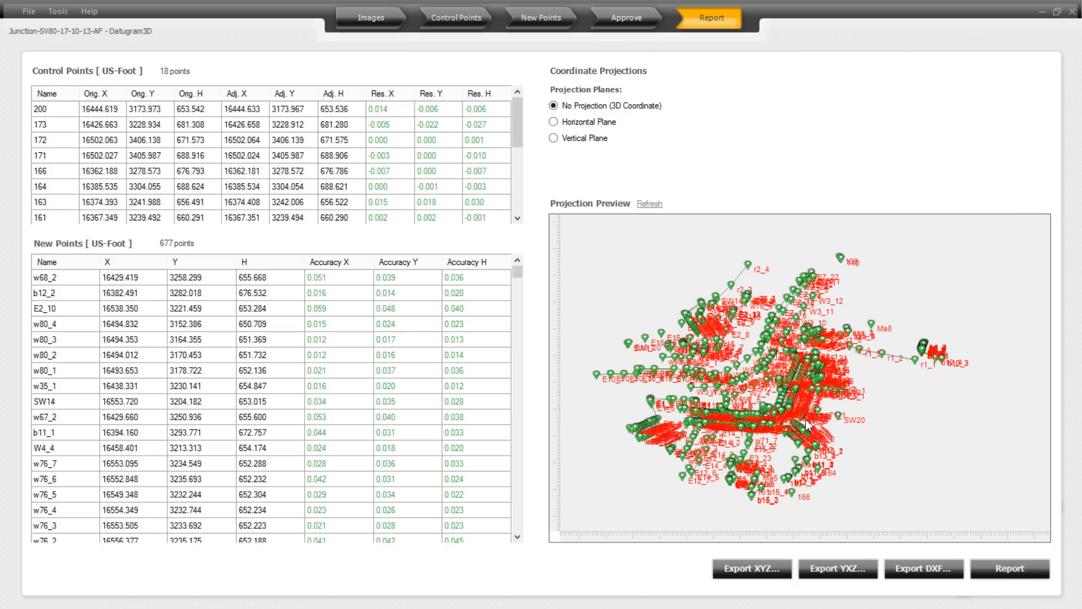
Locate the exported a.dxf on the desktop and switch to AutoCAD Civil 3D
left_click(1042, 11)
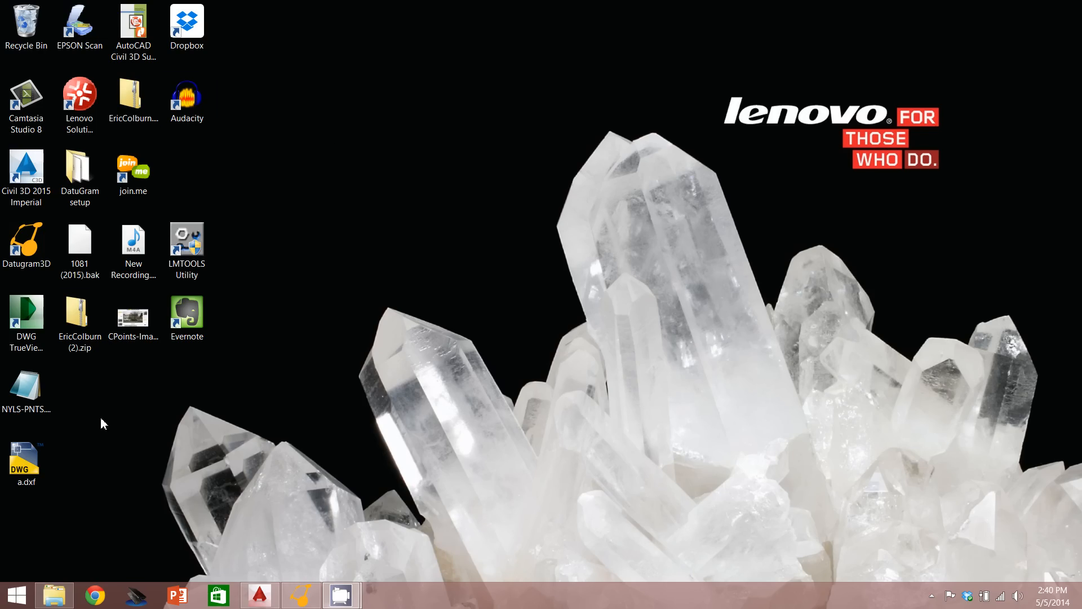
left_click(26, 464)
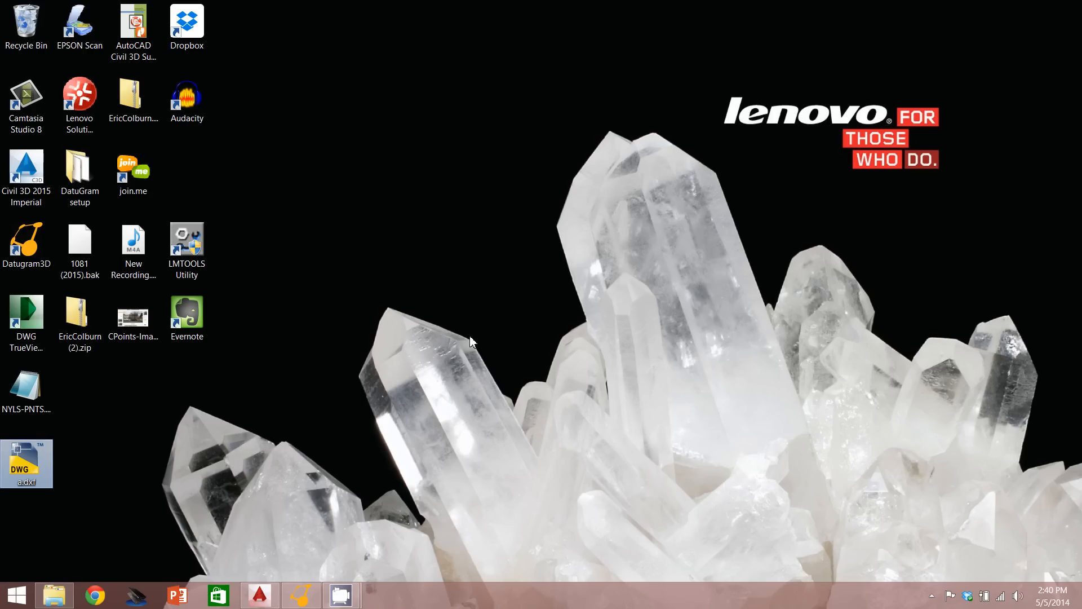
left_click(269, 586)
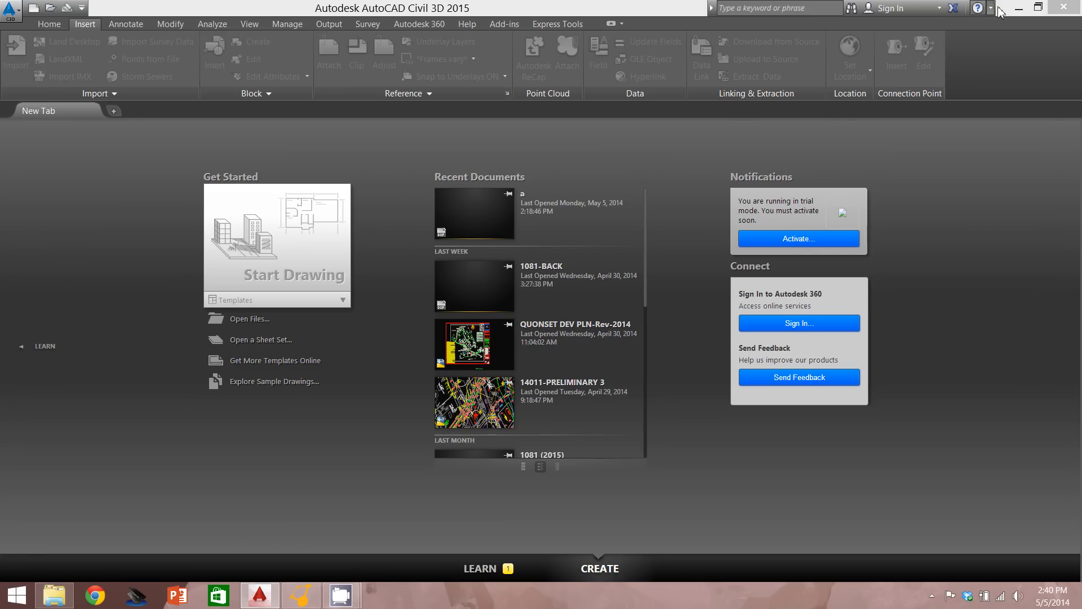
left_click(1018, 8)
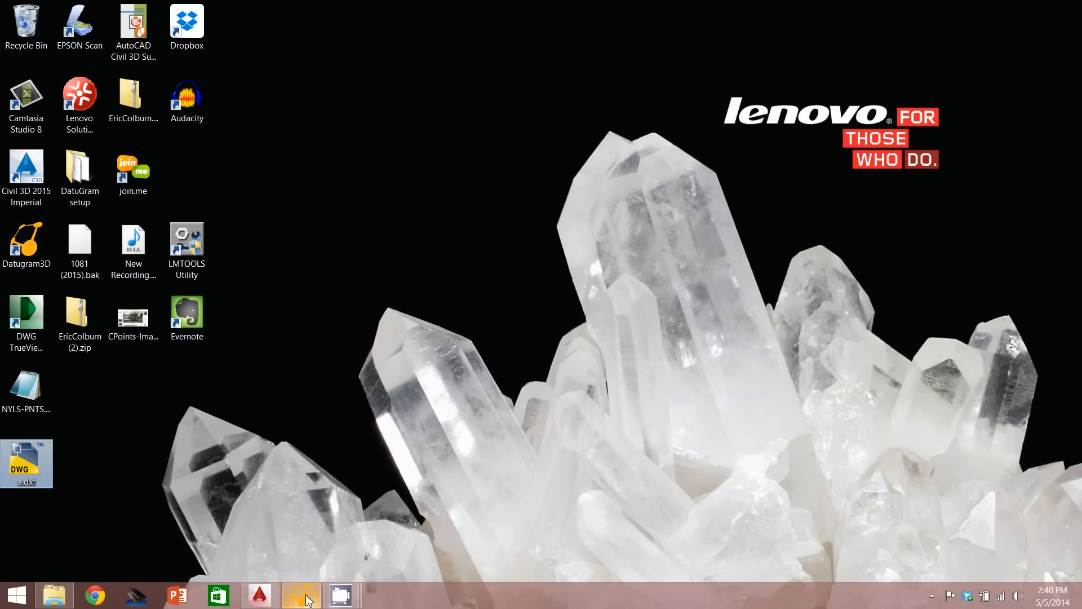
left_click(272, 602)
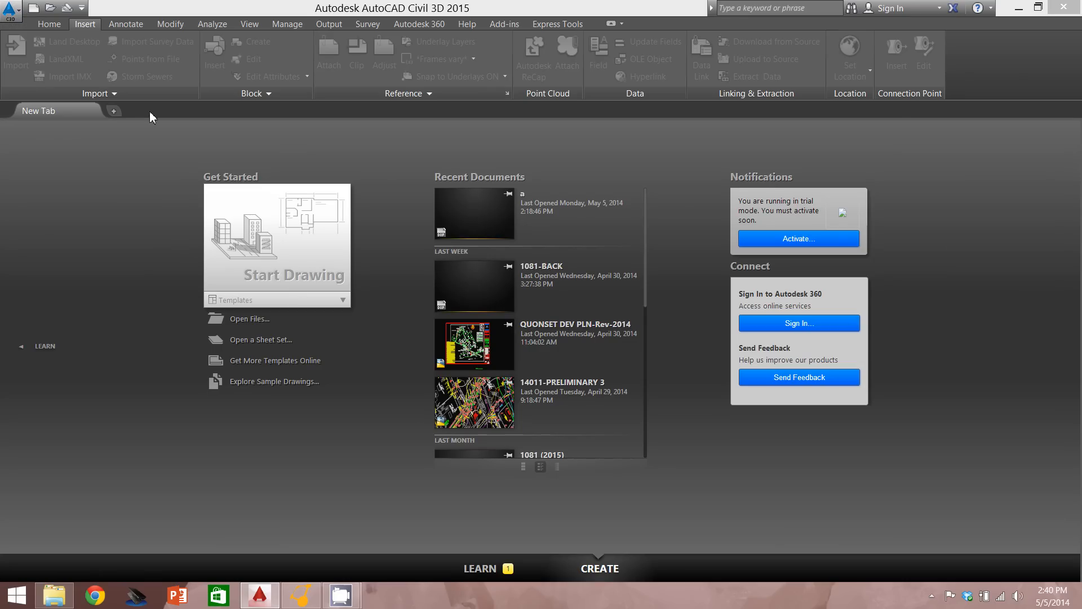
Open the drawing file a.dxf from the Desktop folder
left_click(50, 7)
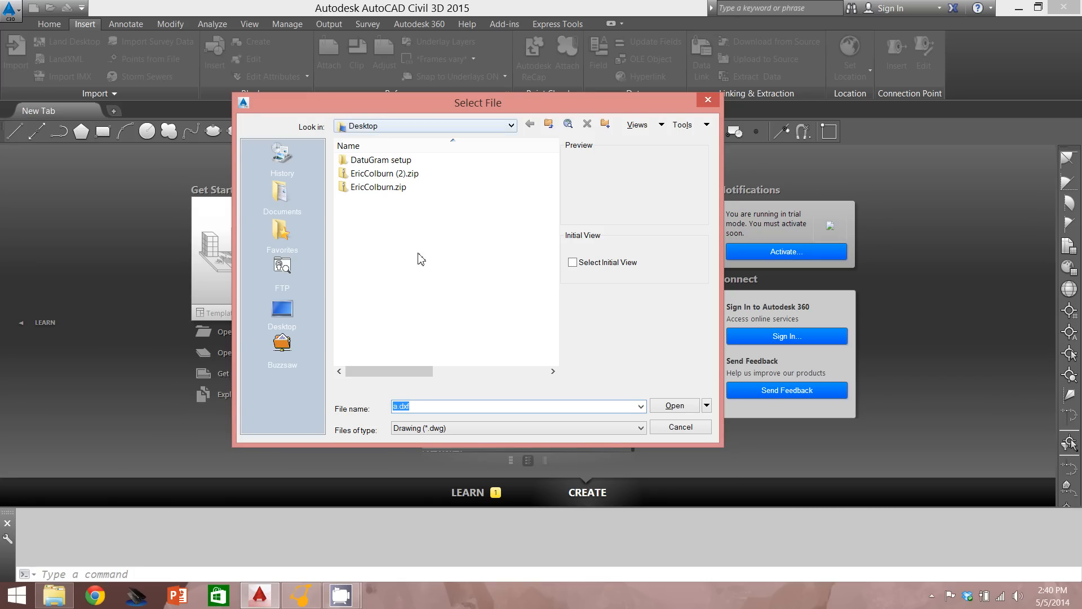
left_click_drag(420, 371, 384, 383)
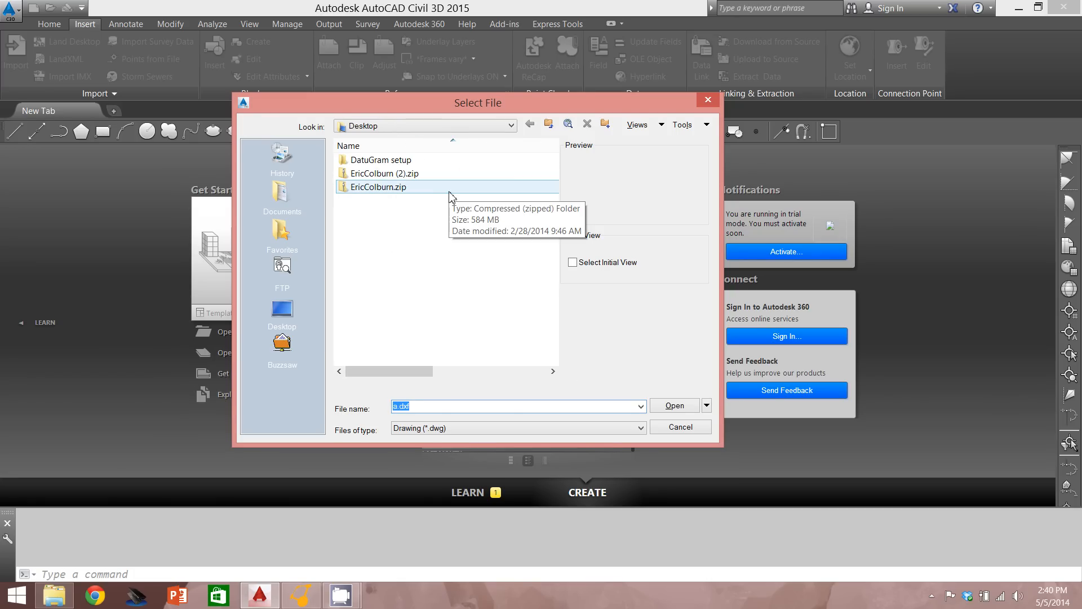
left_click(511, 126)
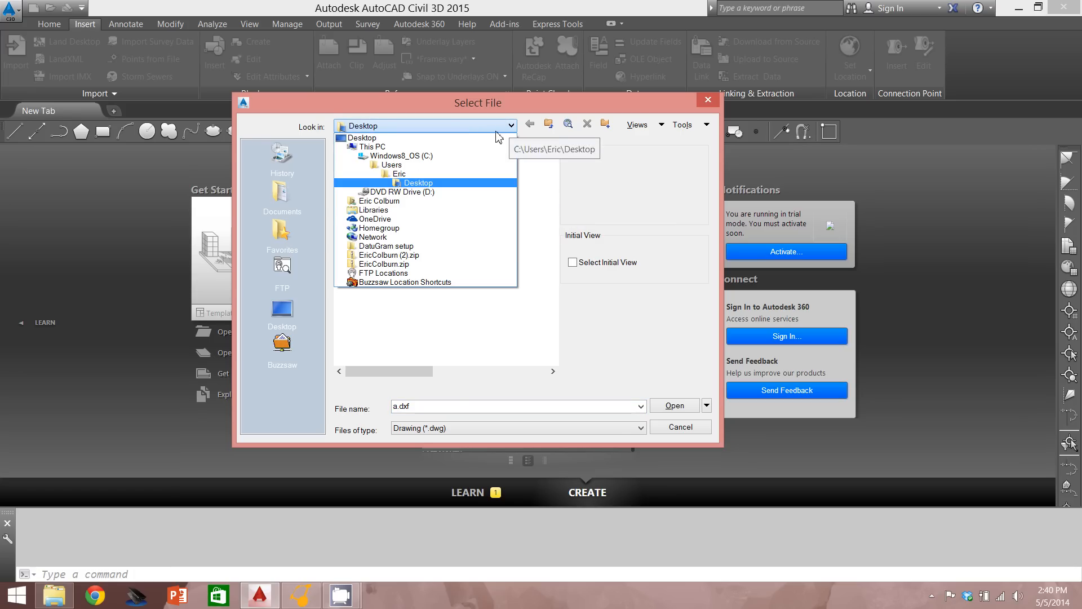
left_click(418, 183)
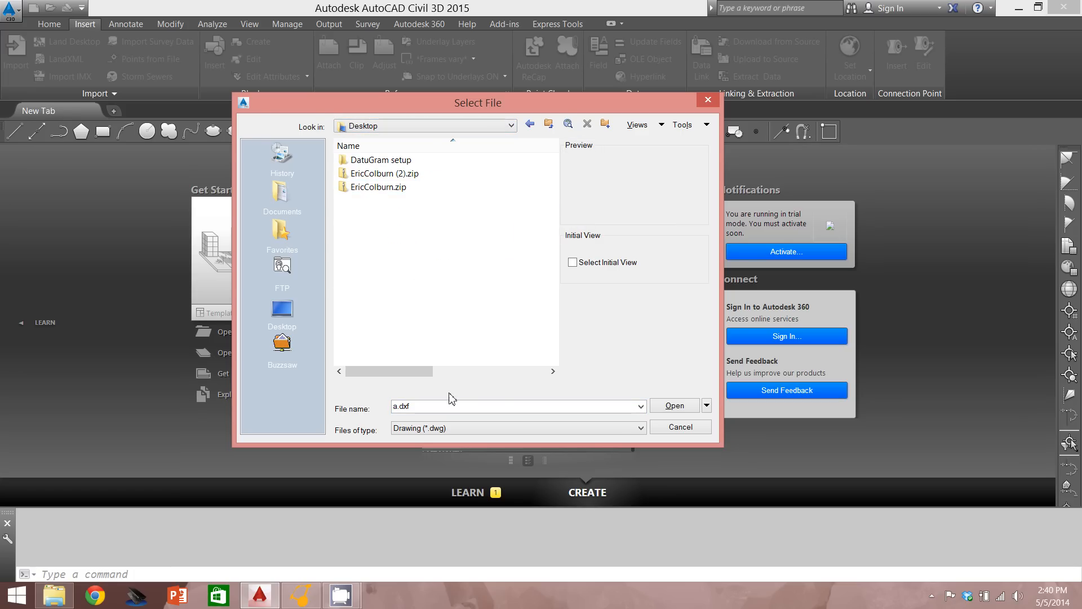
left_click(675, 409)
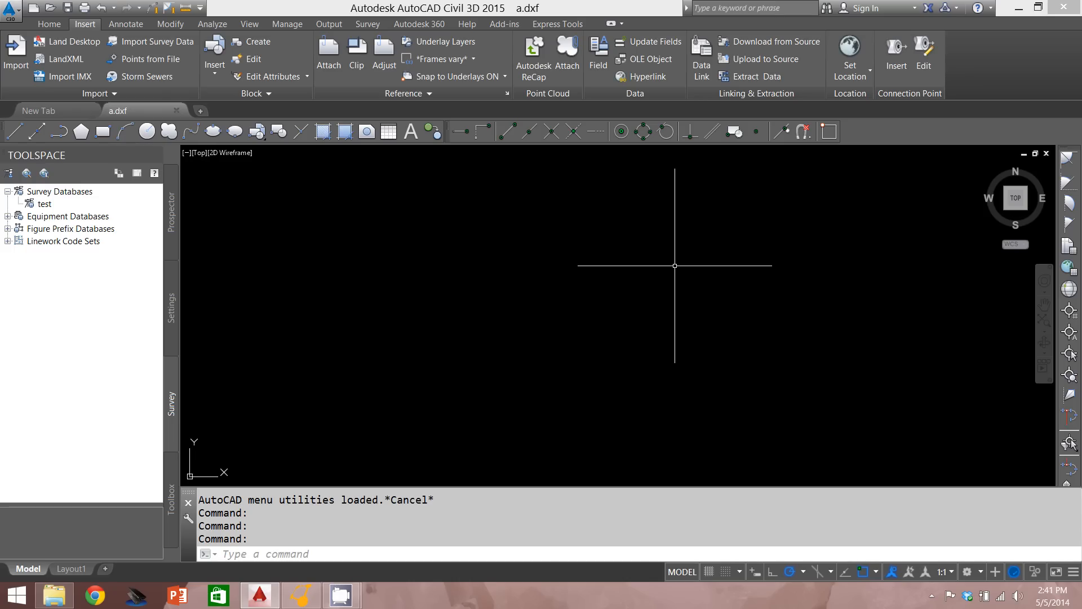
Zoom to the drawing's extents and select the crosswalk stripe polygon formed by points www1_1 to www1_4
left_click(1044, 323)
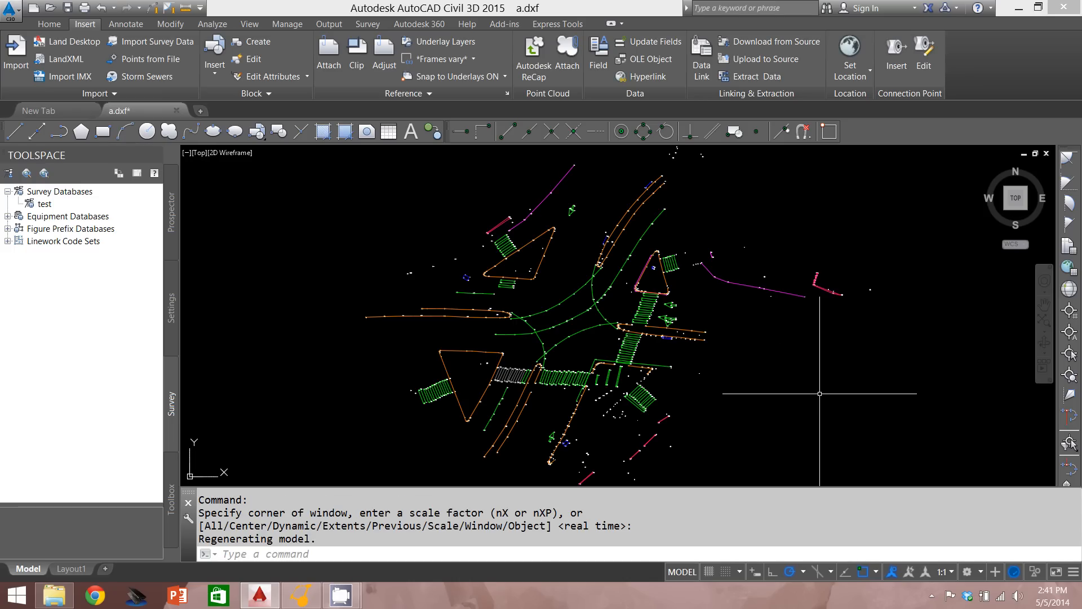
scroll(504, 291, "up", 3)
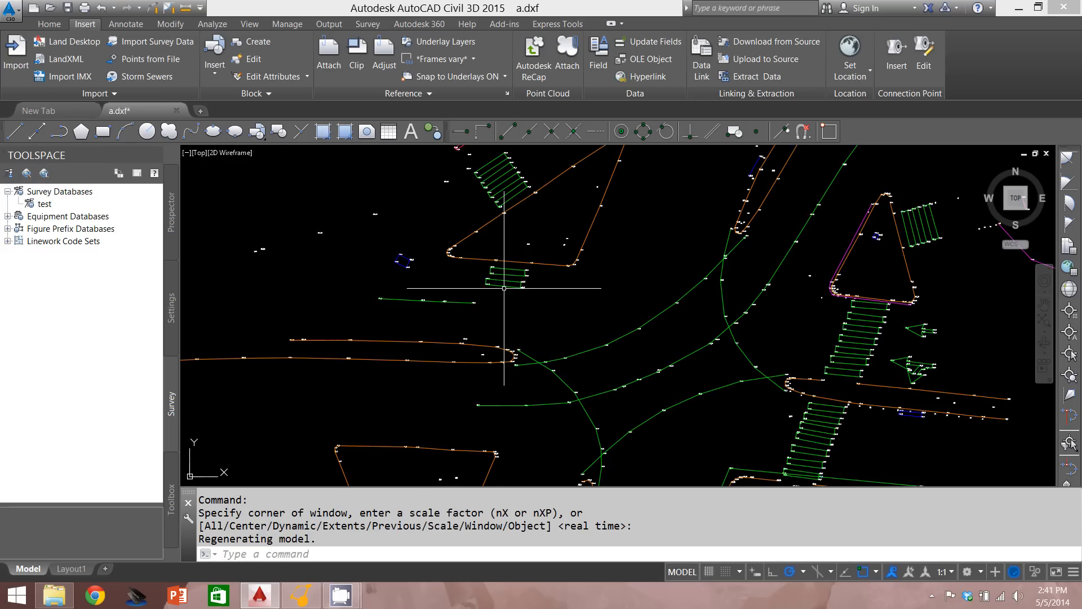
scroll(504, 289, "up", 3)
left_click(495, 279)
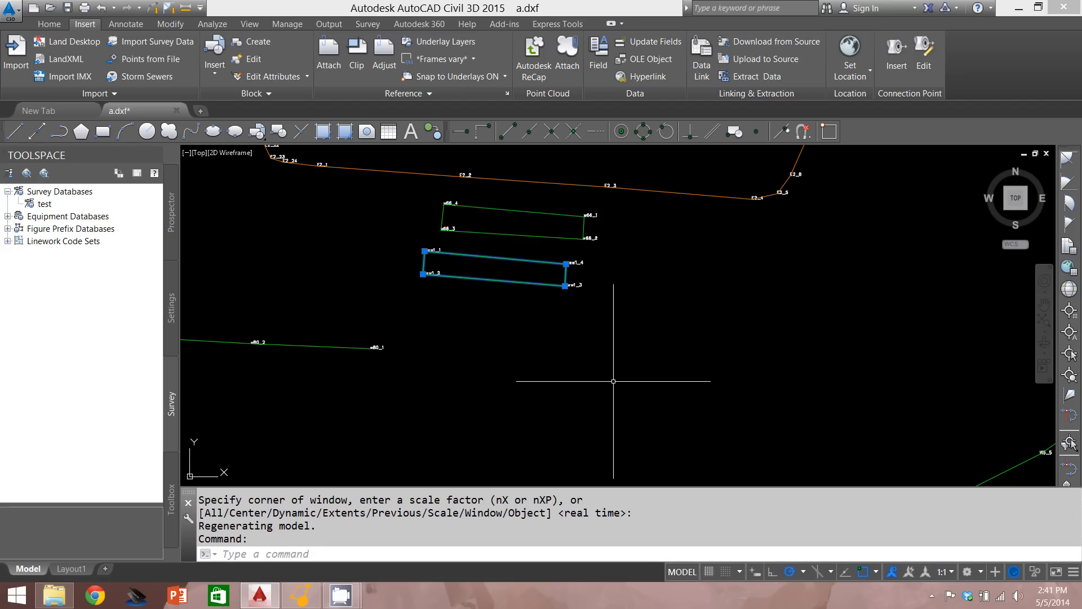
Deselect the crosswalk stripe polygon and orbit the drawing in 3D to examine the building facades, windows and road lines from several sides
key("Escape")
scroll(586, 361, "down", 6)
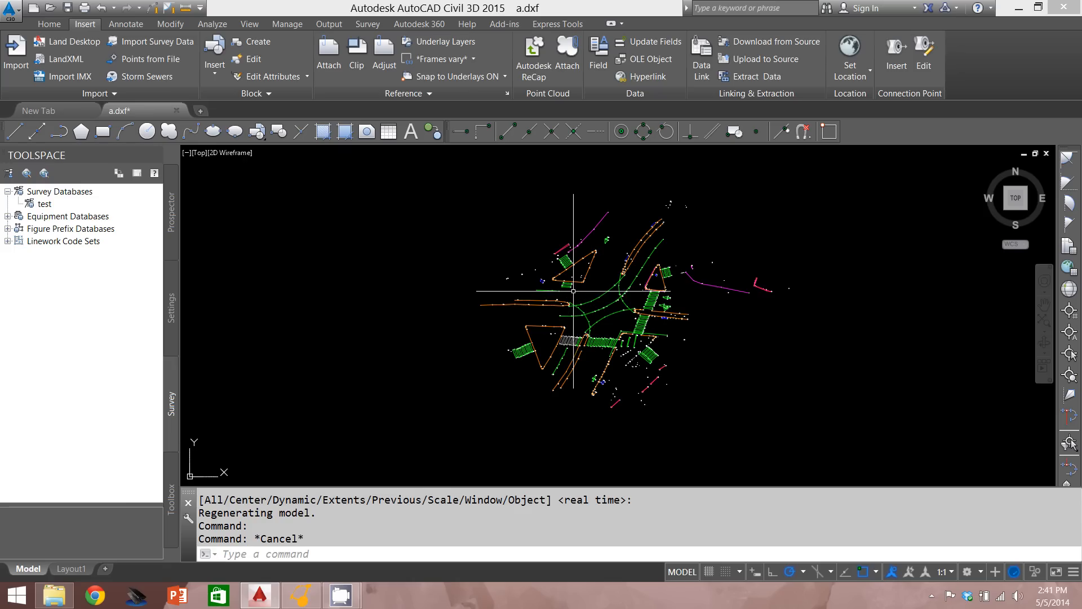
left_click(1045, 342)
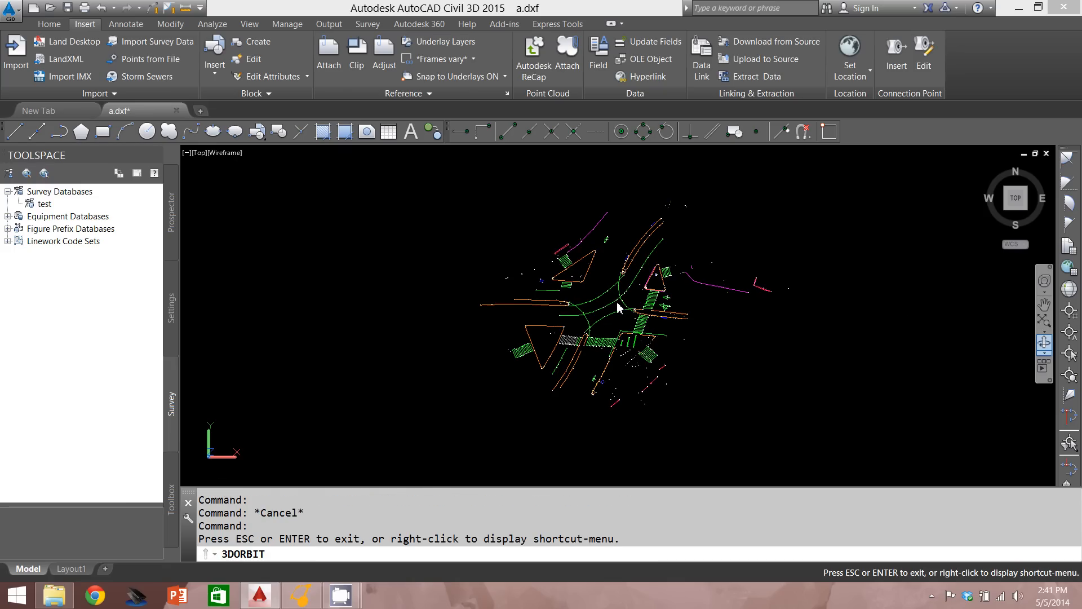
mouse_move(619, 305)
left_mouse_down()
mouse_move(685, 251)
mouse_move(734, 186)
mouse_move(597, 315)
mouse_move(686, 350)
mouse_move(654, 377)
mouse_move(648, 358)
mouse_move(778, 350)
mouse_move(652, 375)
mouse_move(674, 361)
left_mouse_up()
left_click_drag(678, 355, 631, 333)
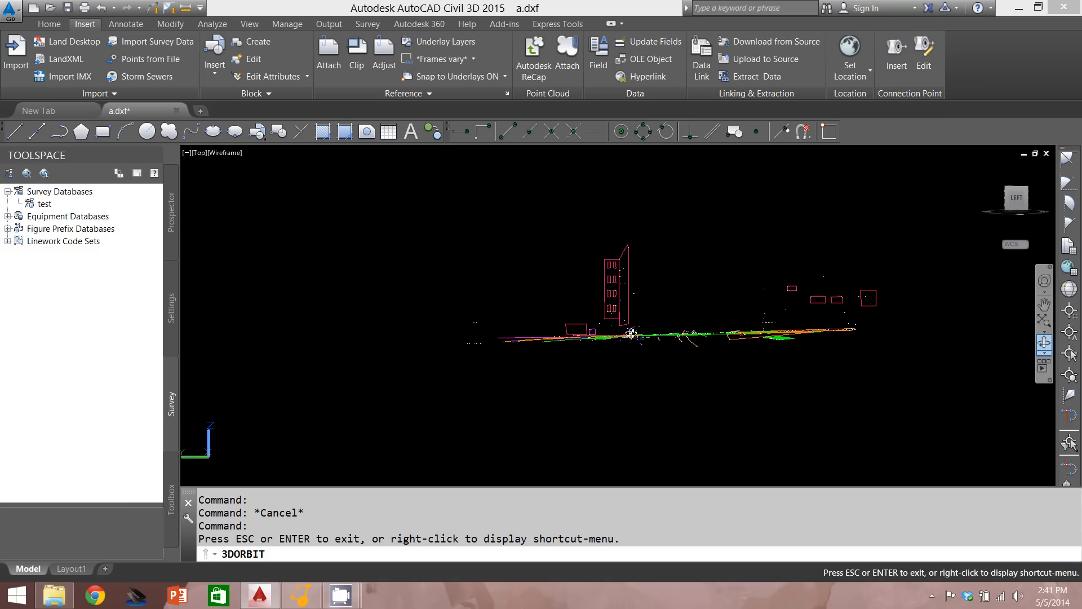
scroll(621, 314, "up", 3)
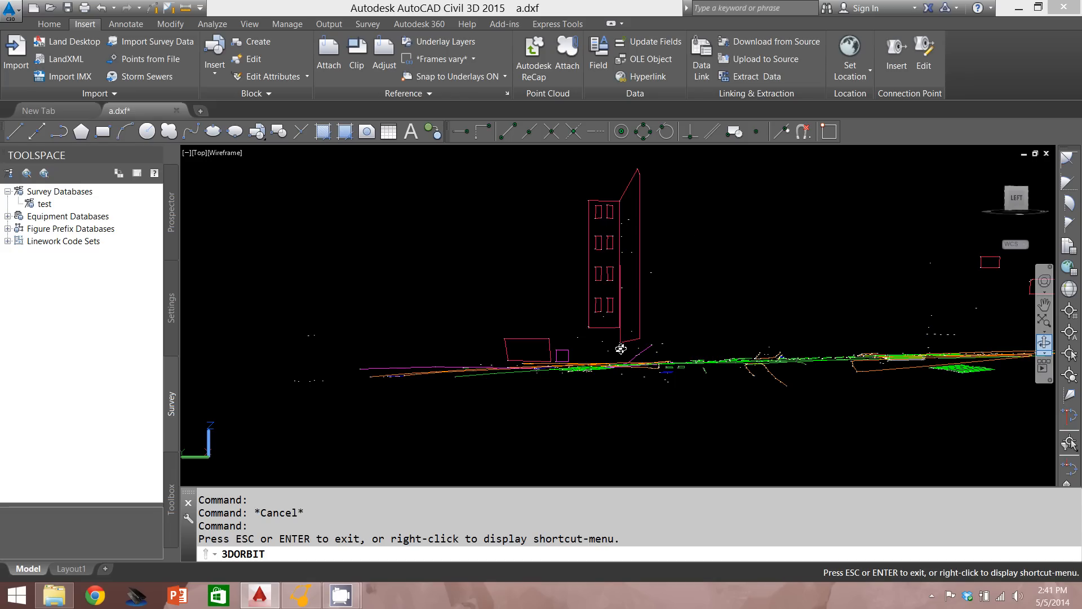
left_click_drag(623, 266, 216, 299)
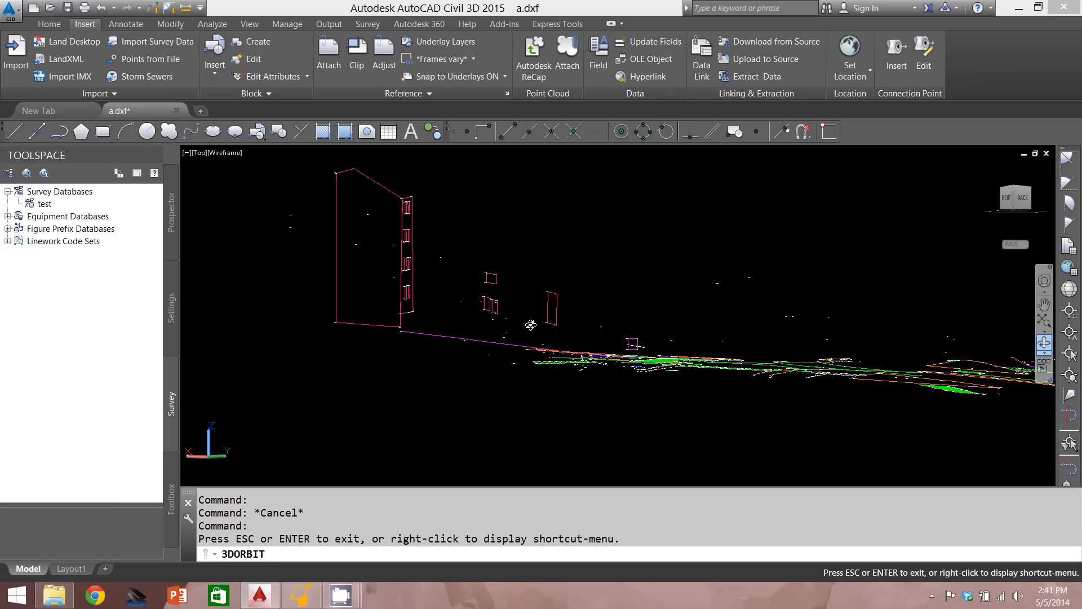
left_click_drag(832, 337, 625, 350)
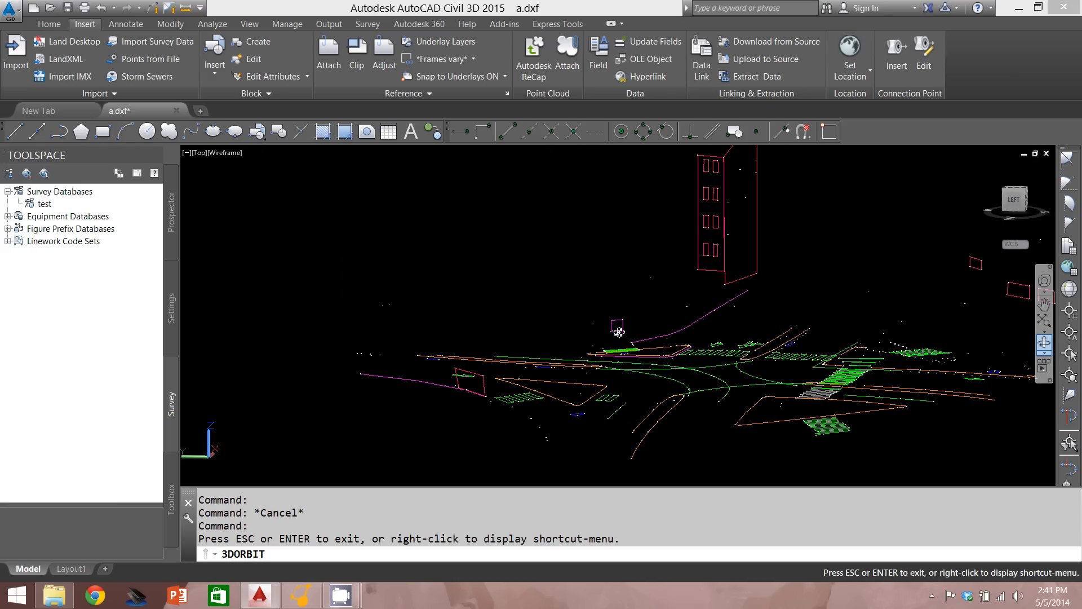
mouse_move(618, 309)
left_mouse_down()
mouse_move(652, 367)
mouse_move(733, 315)
mouse_move(745, 291)
left_mouse_up()
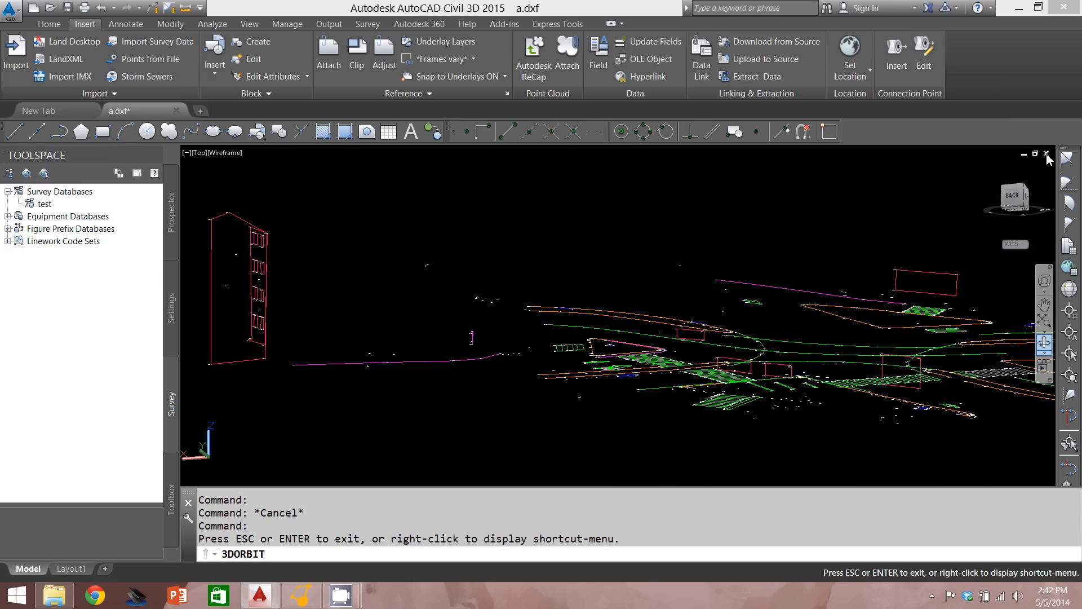
Close AutoCAD Civil 3D without saving the changes to a.dxf and switch to Datugram3D
left_click(1064, 7)
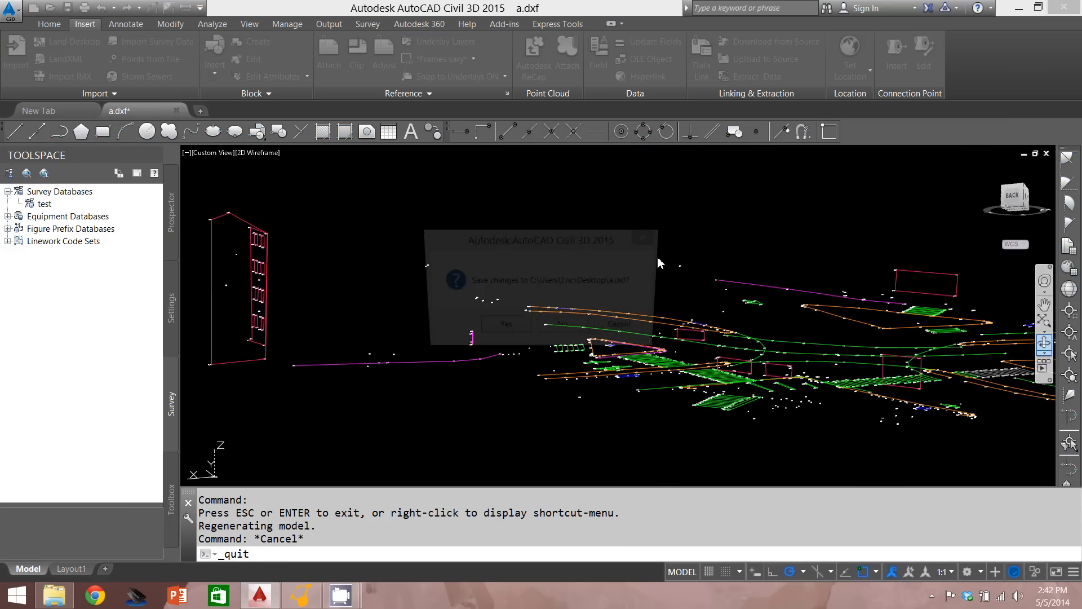
left_click(584, 324)
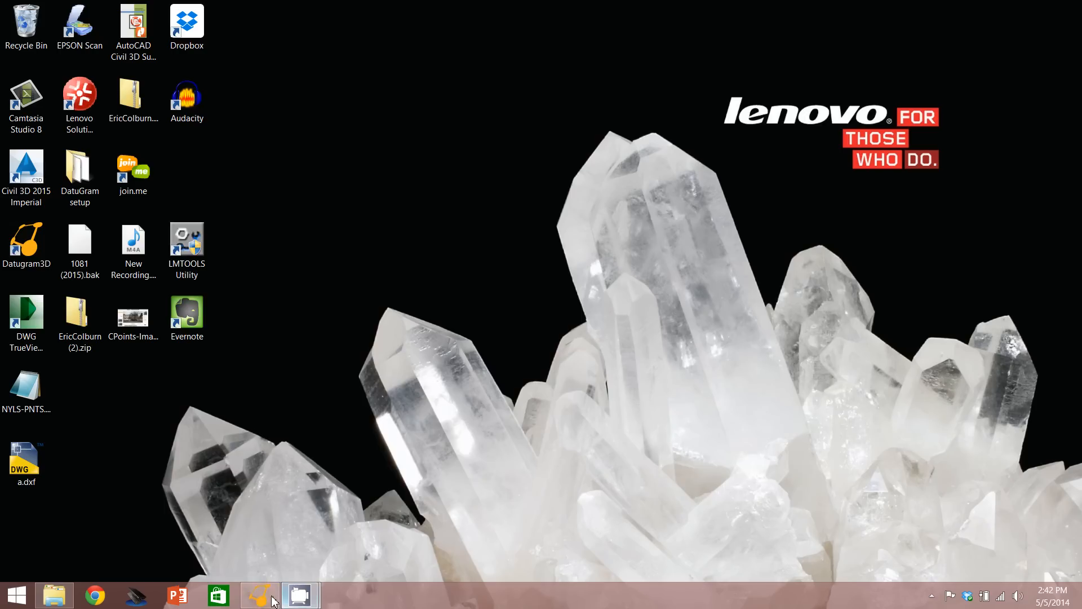
left_click(259, 595)
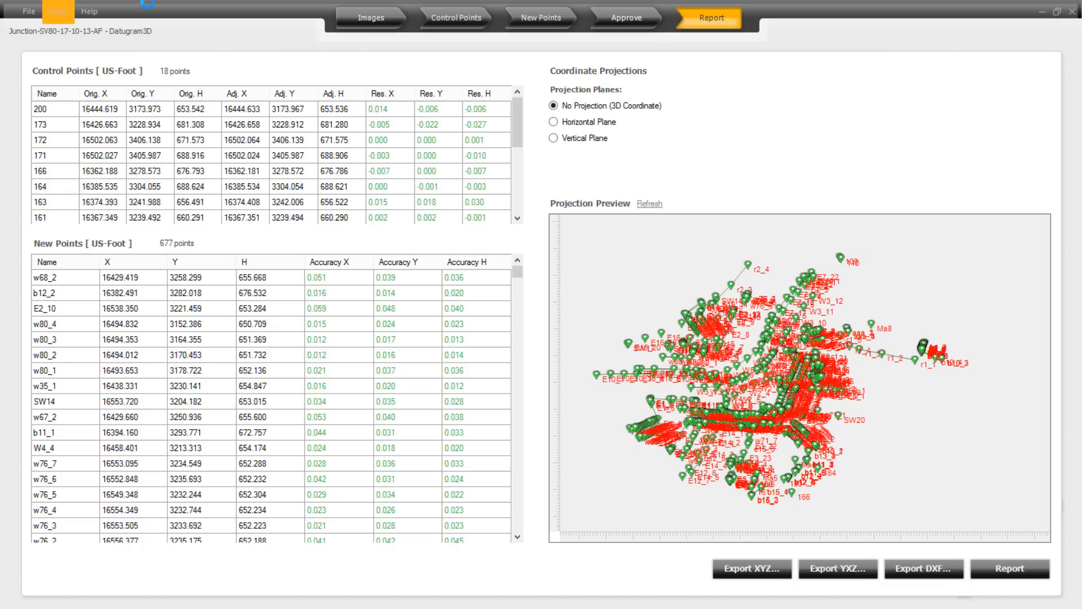
Return to the New Points stage, look over the junction in image _DSC3897.JPG, and move the floating drawing tools slightly upward
left_click(561, 22)
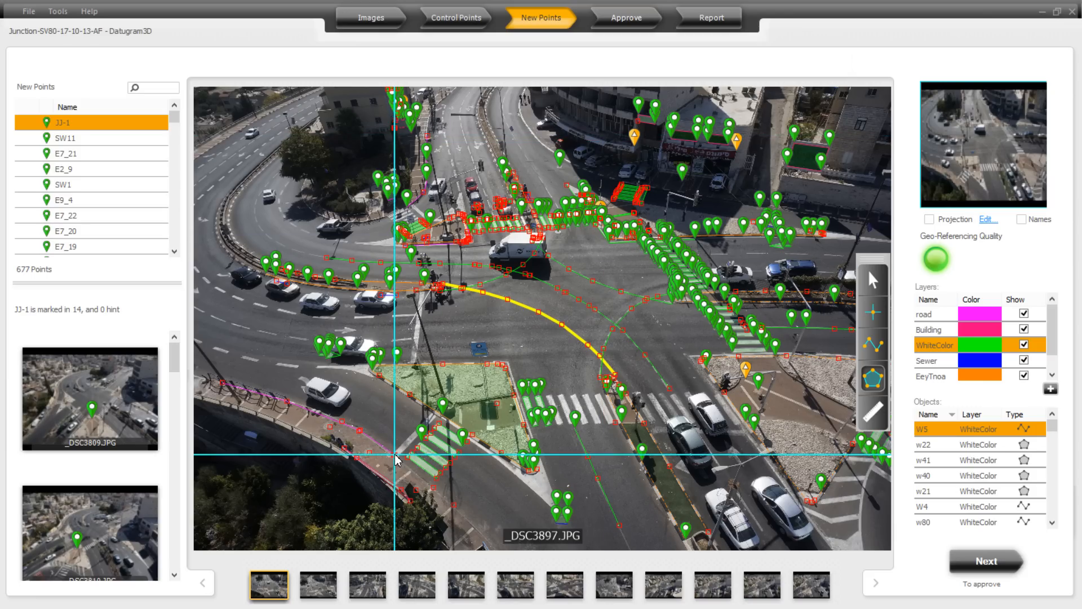
scroll(388, 463, "up", 5)
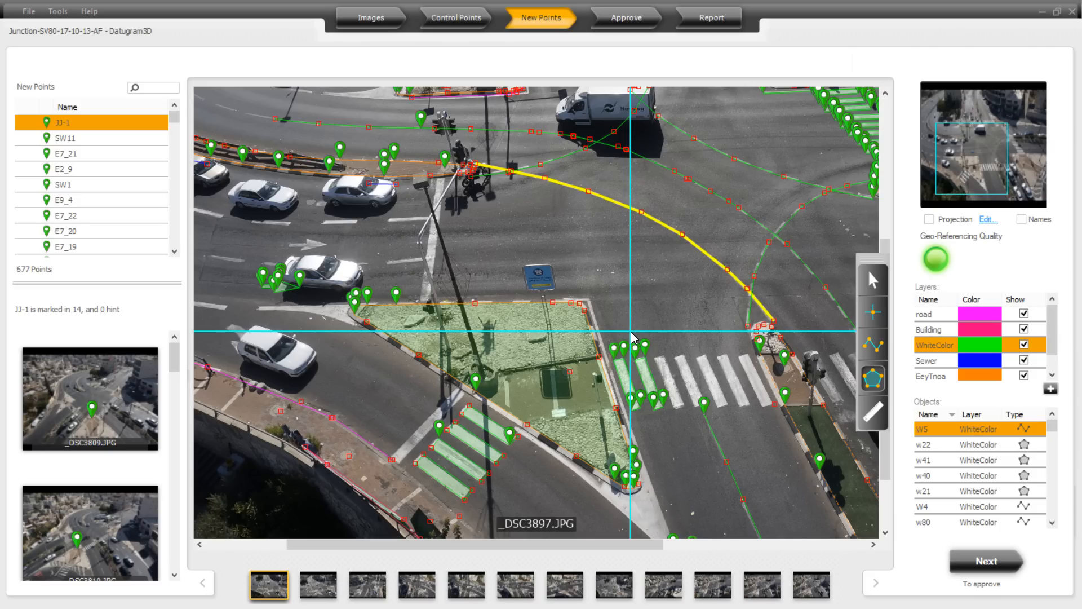
scroll(632, 337, "down", 5)
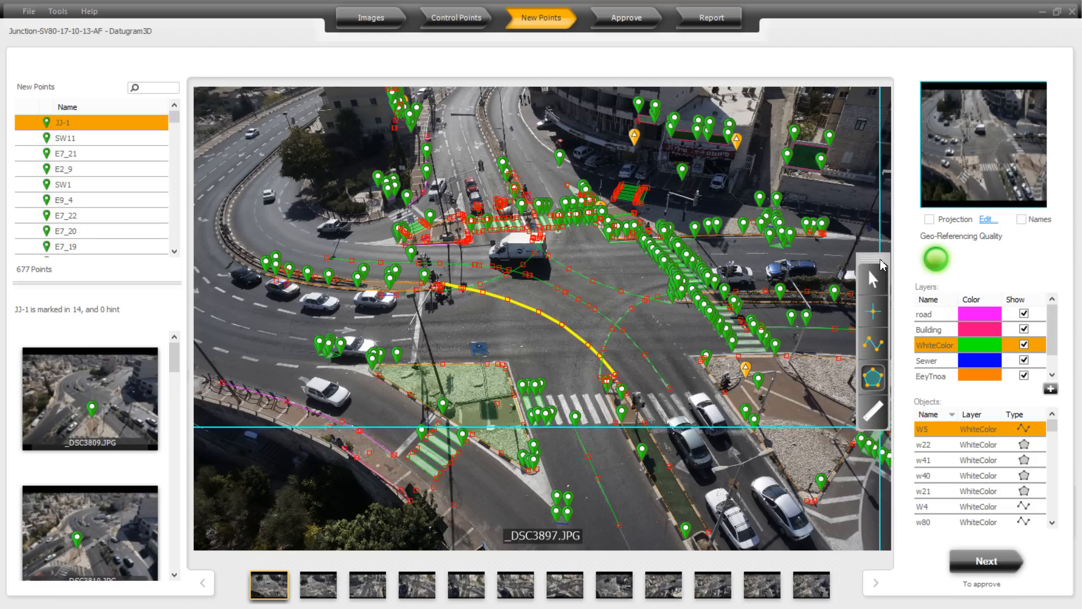
left_click_drag(883, 257, 883, 238)
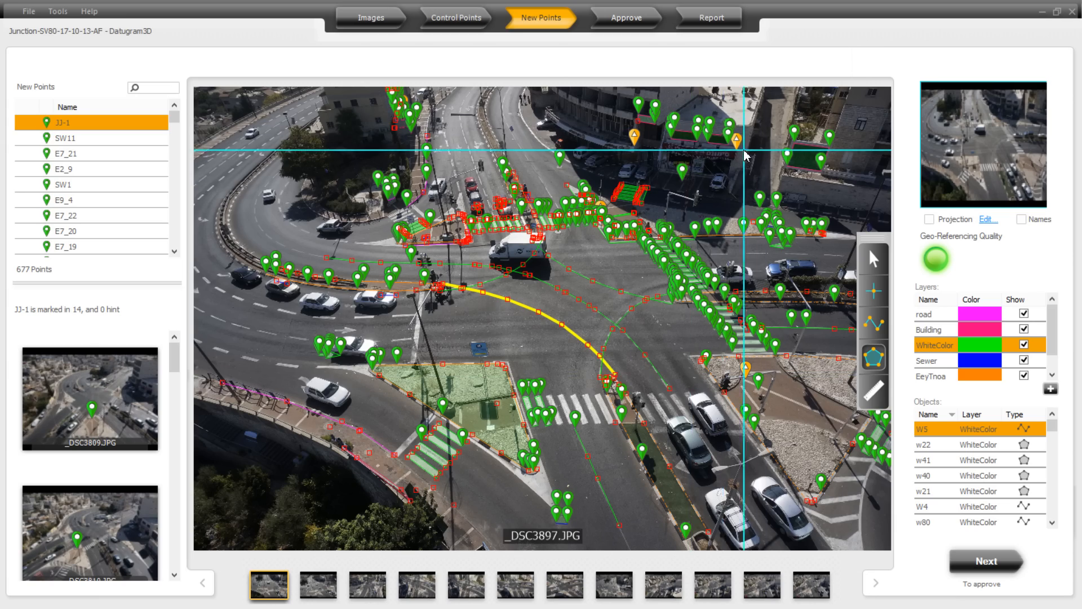
Turn on the point names and examine control point 133 at the corner of the shop sign
scroll(745, 155, "up", 10)
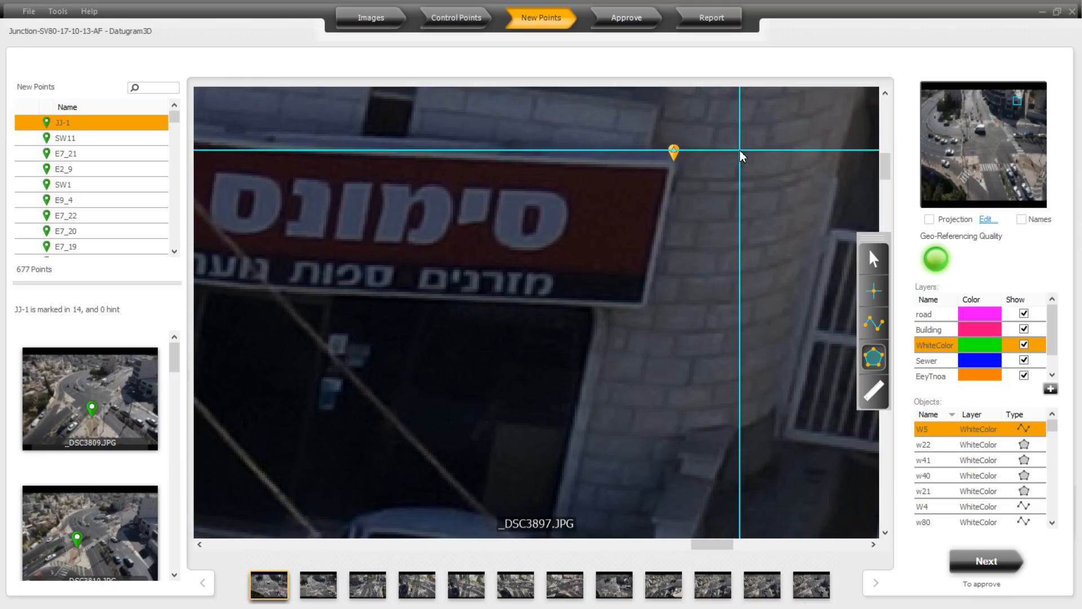
left_click(1024, 221)
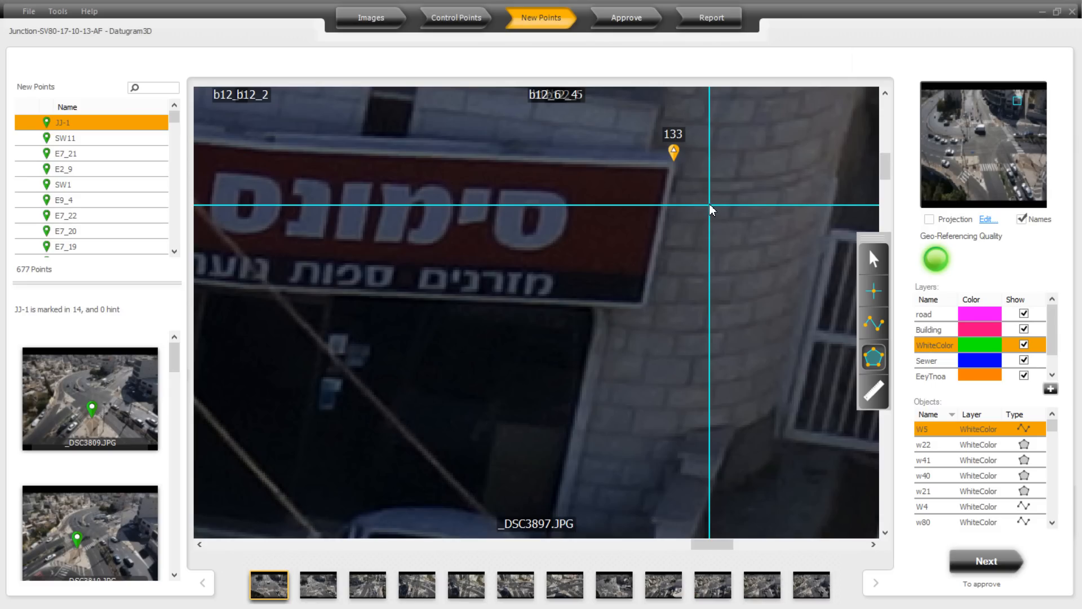
scroll(680, 162, "down", 5)
scroll(684, 169, "down", 2)
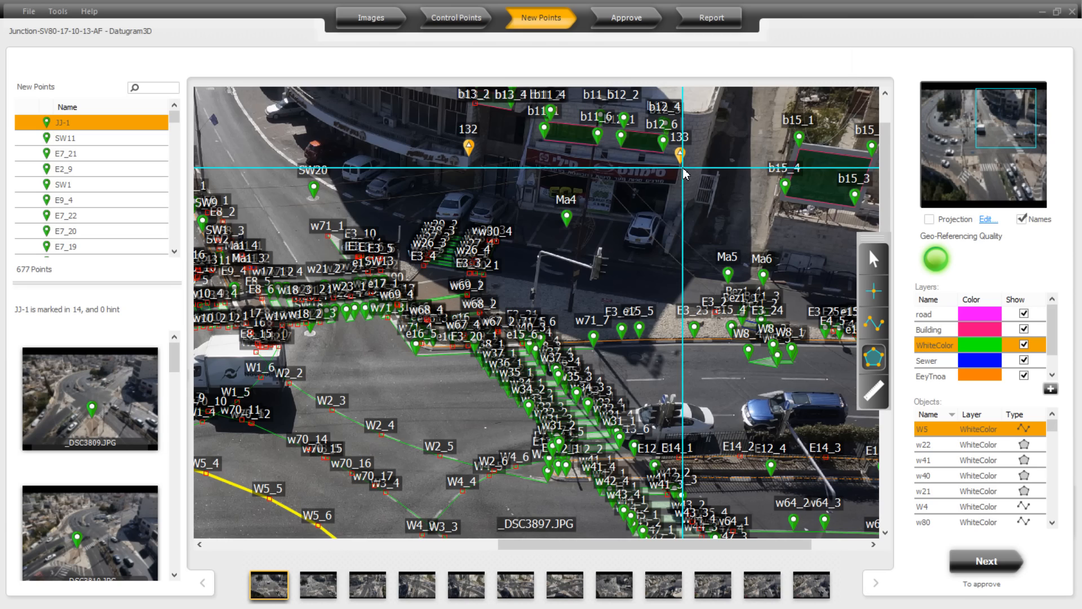
Examine point w71_4 at the corner of the white road line beside the crosswalk, and turn off the point names
scroll(412, 365, "up", 1)
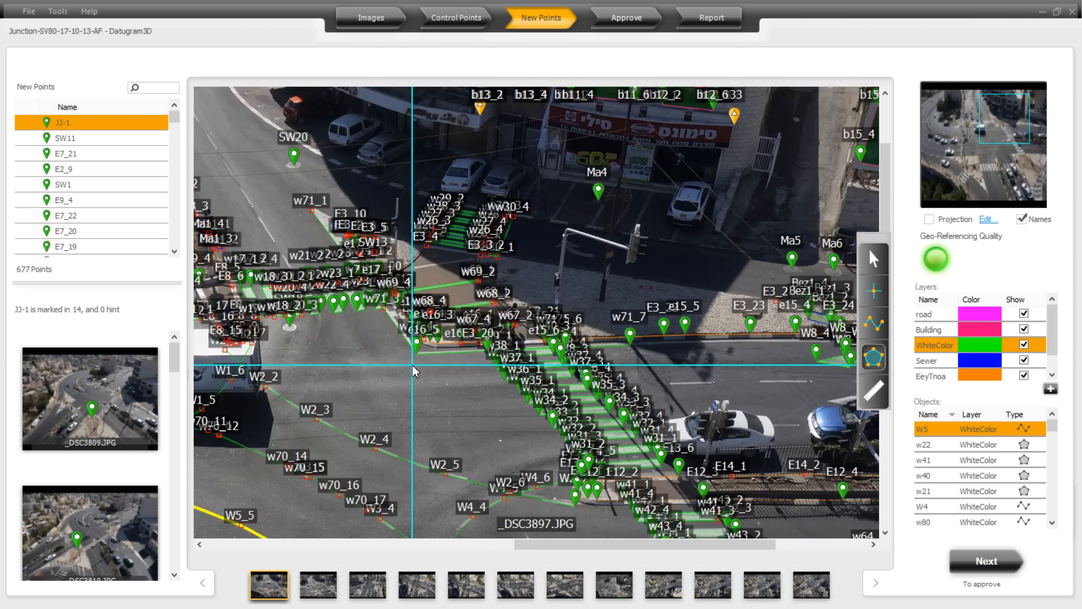
scroll(412, 365, "down", 1)
scroll(414, 370, "up", 5)
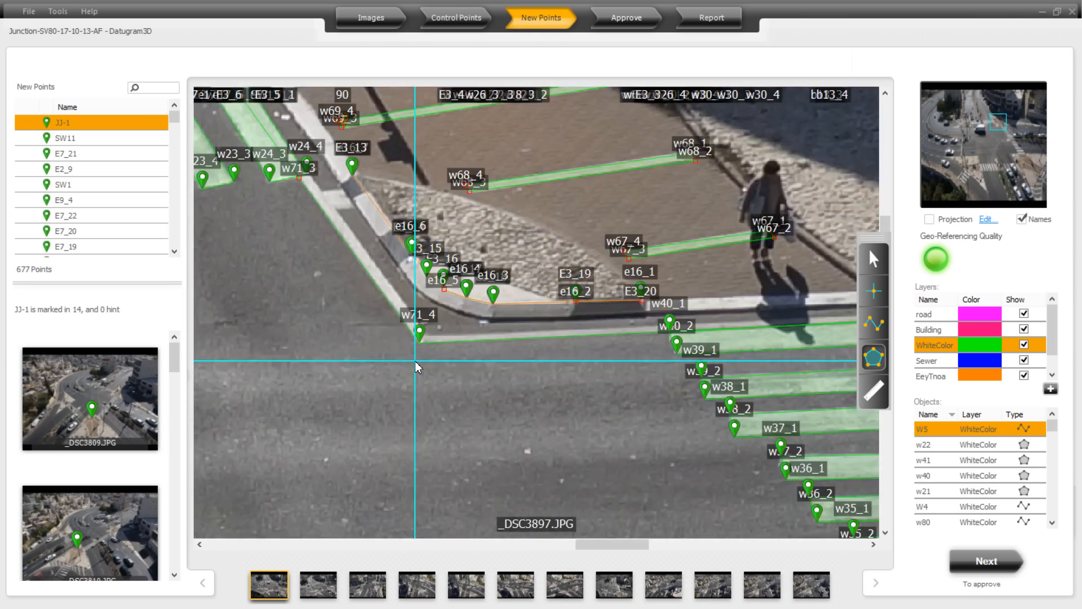
scroll(415, 361, "up", 2)
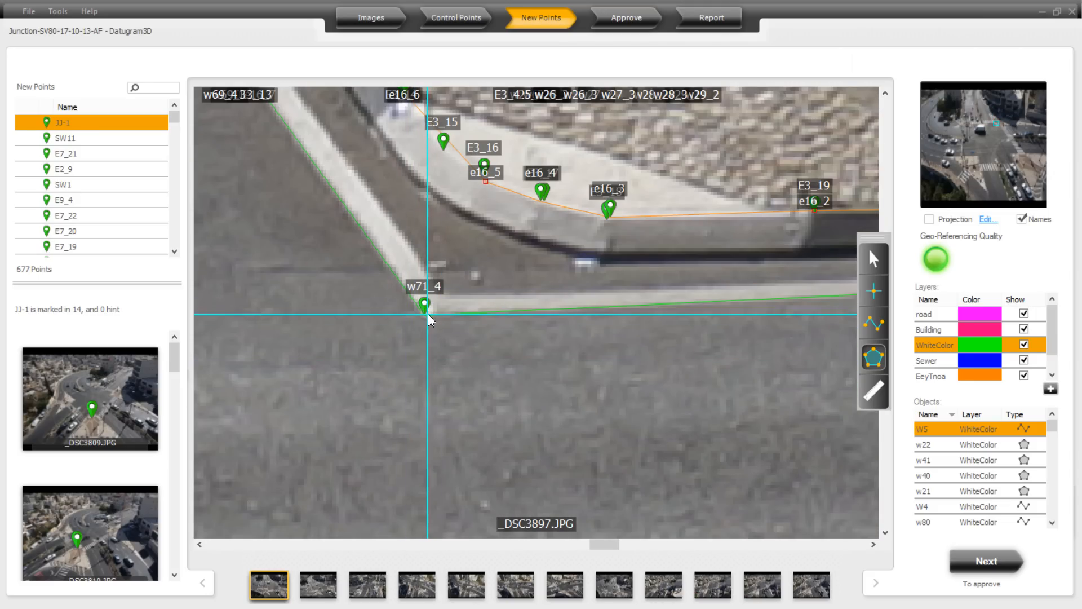
scroll(455, 358, "down", 5)
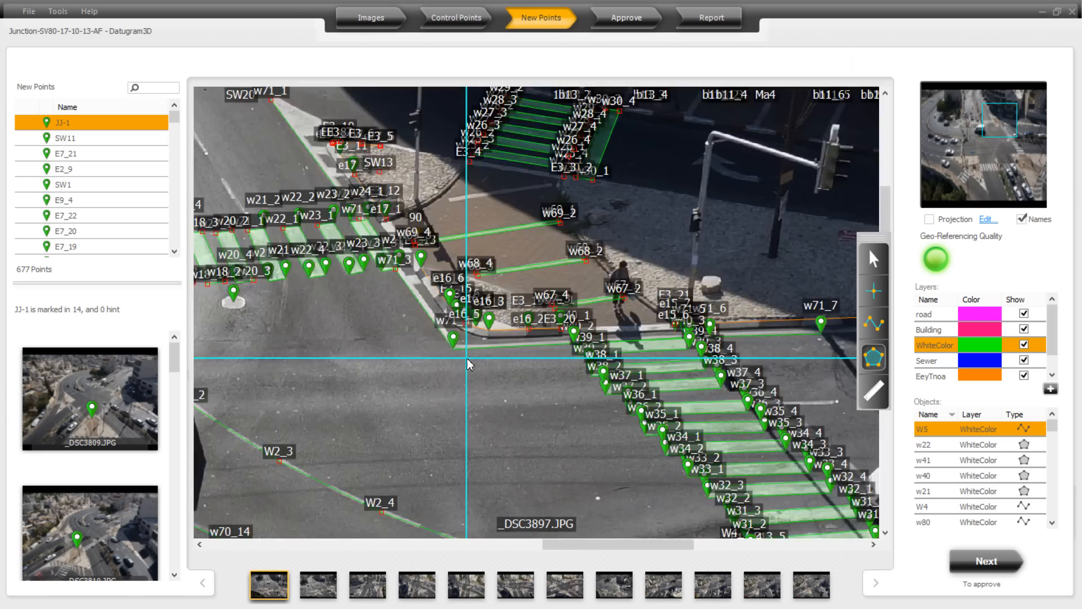
scroll(466, 362, "down", 2)
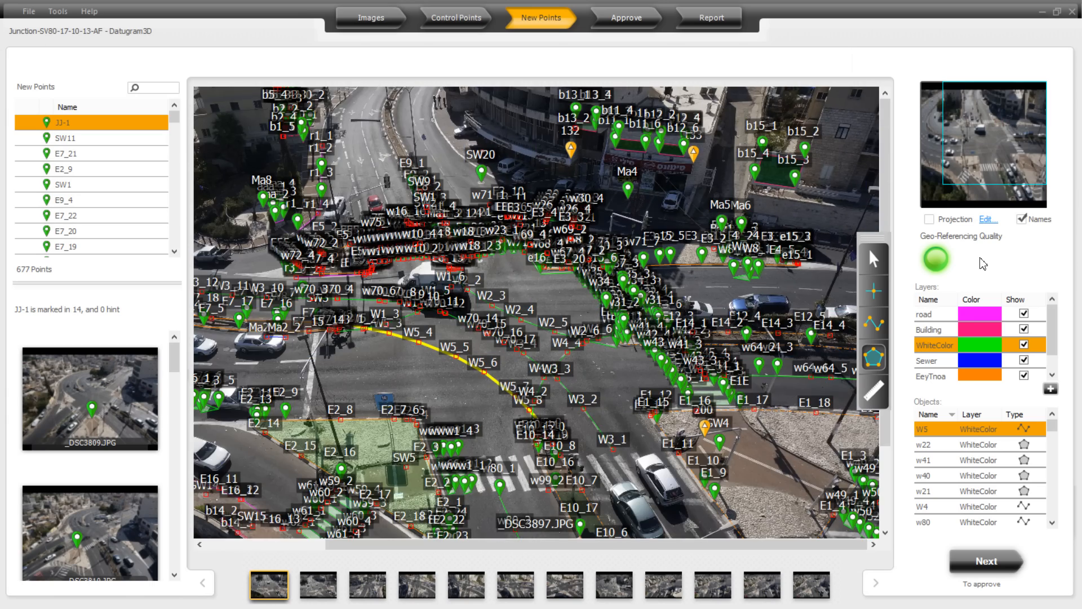
left_click(1023, 220)
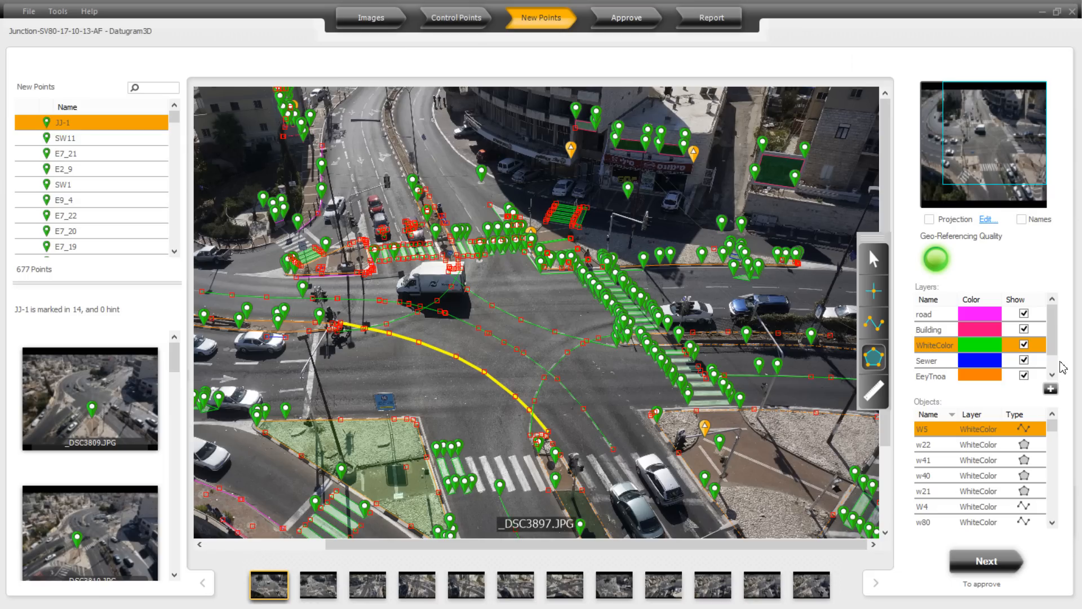